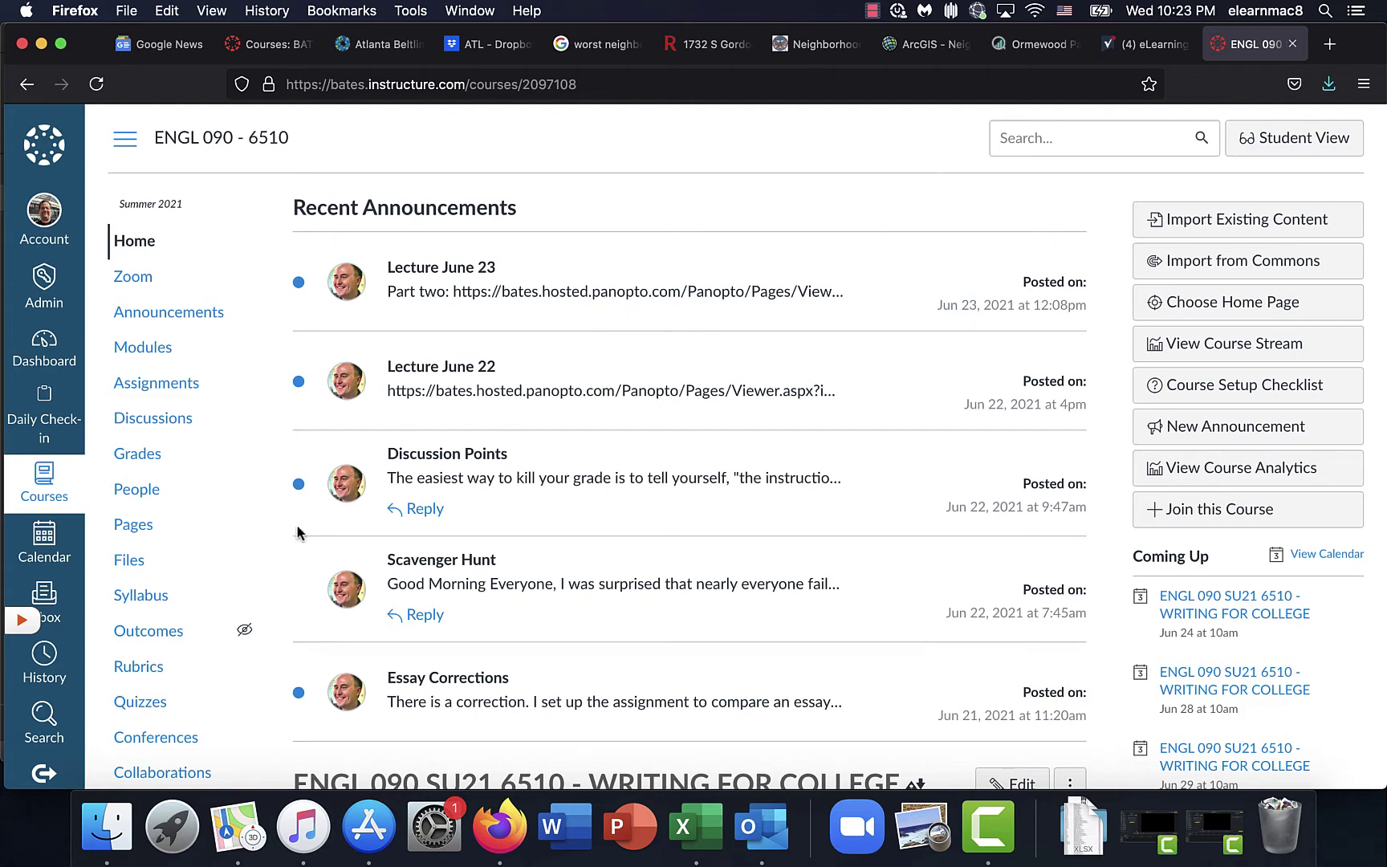
Step: Open the link validator from the ENGL 090 course's settings
scroll(298, 534, "down", 5)
scroll(297, 525, "down", 5)
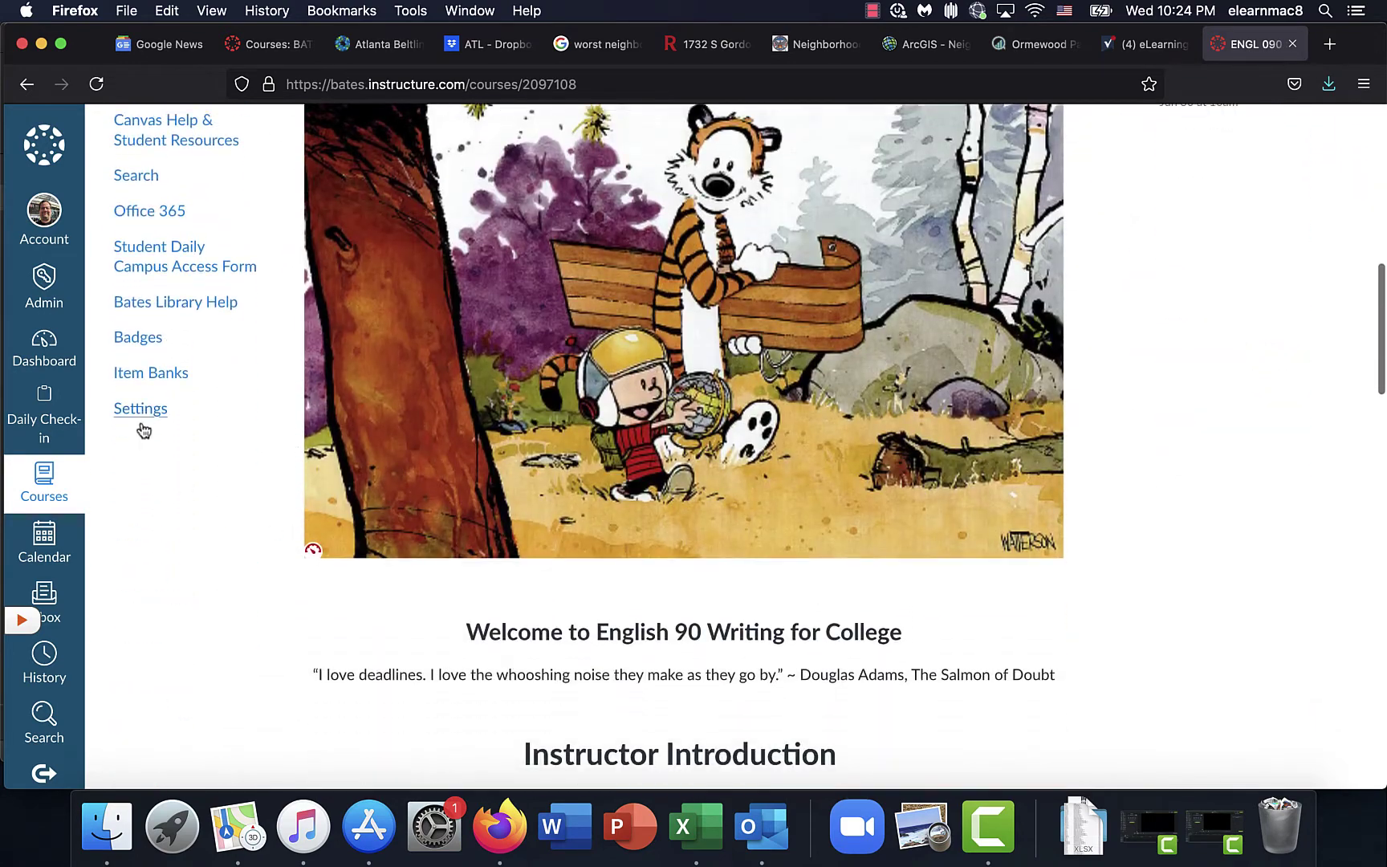
left_click(143, 417)
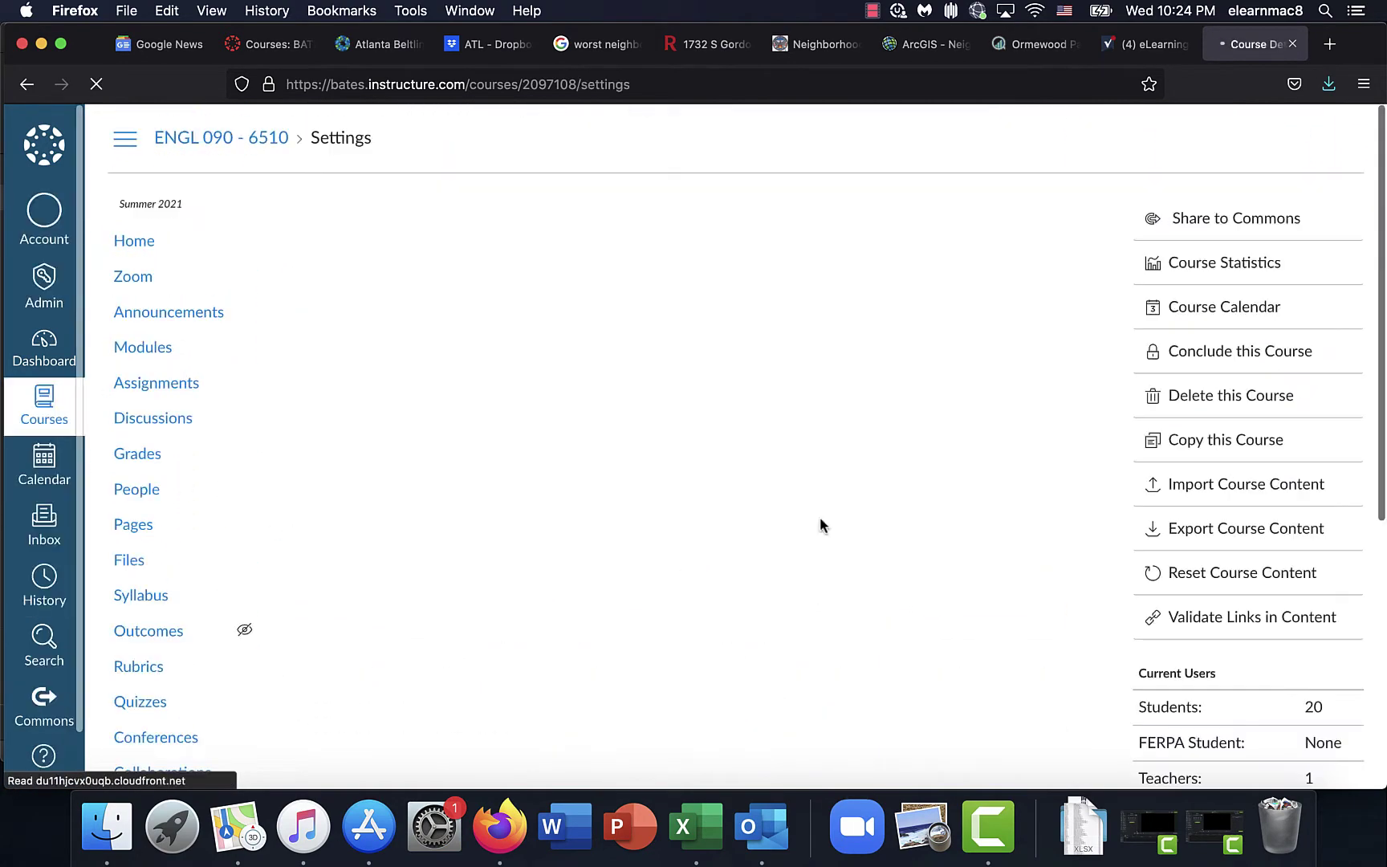
left_click(1266, 630)
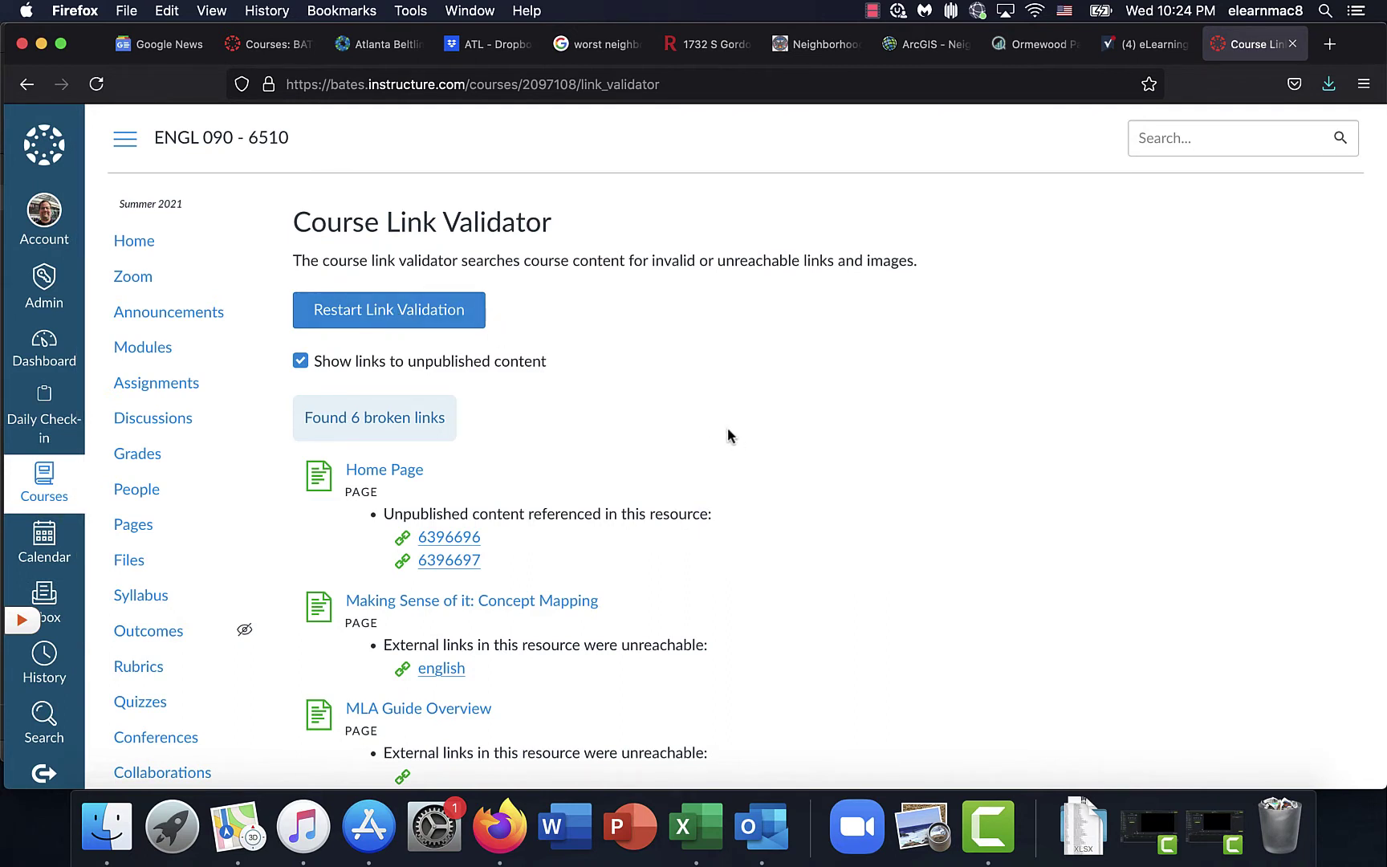
Step: Review the broken-link results, test the "english" link listed for the Concept Mapping page, and return to the results
scroll(727, 427, "down", 5)
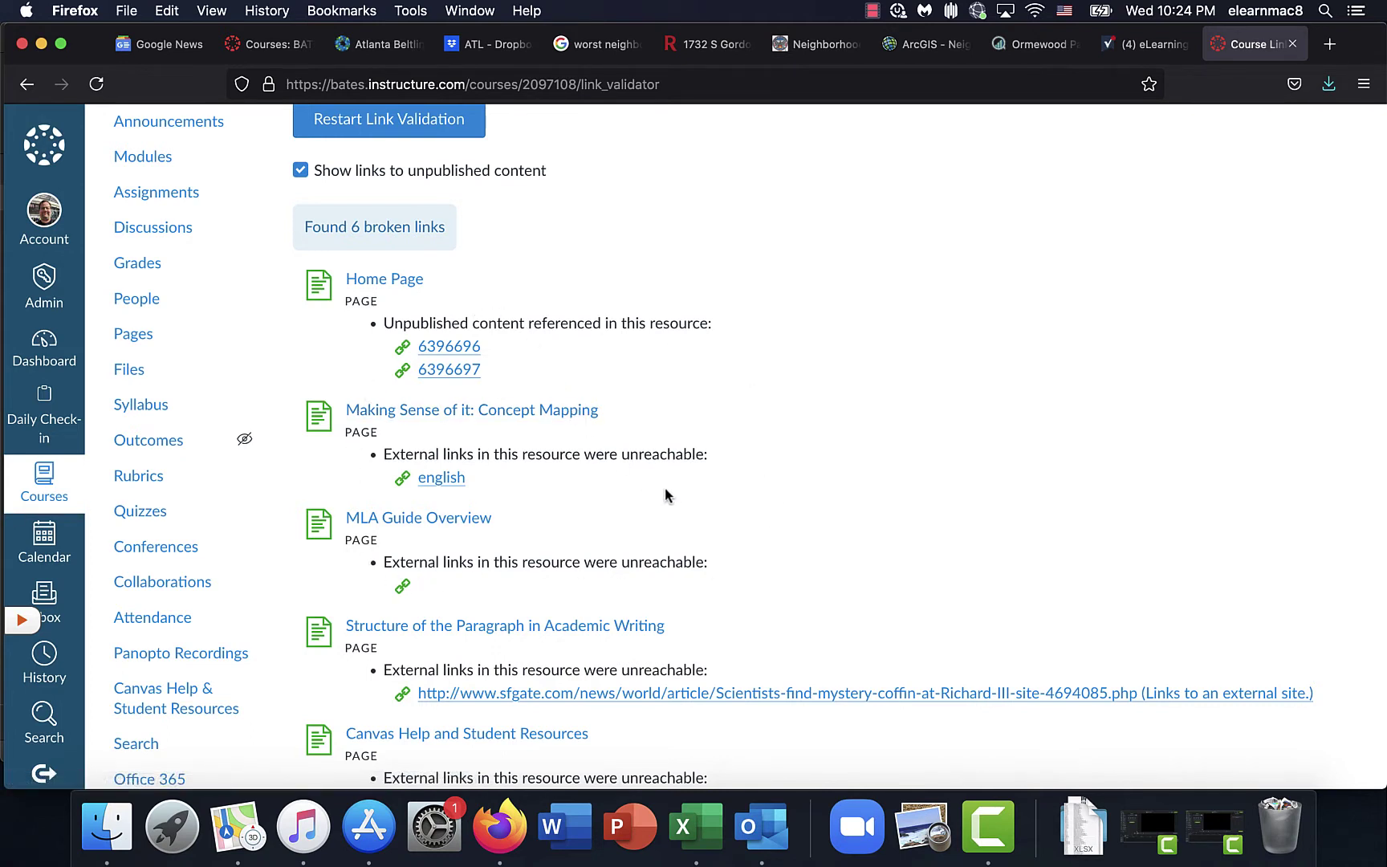
scroll(690, 520, "down", 2)
scroll(690, 520, "up", 2)
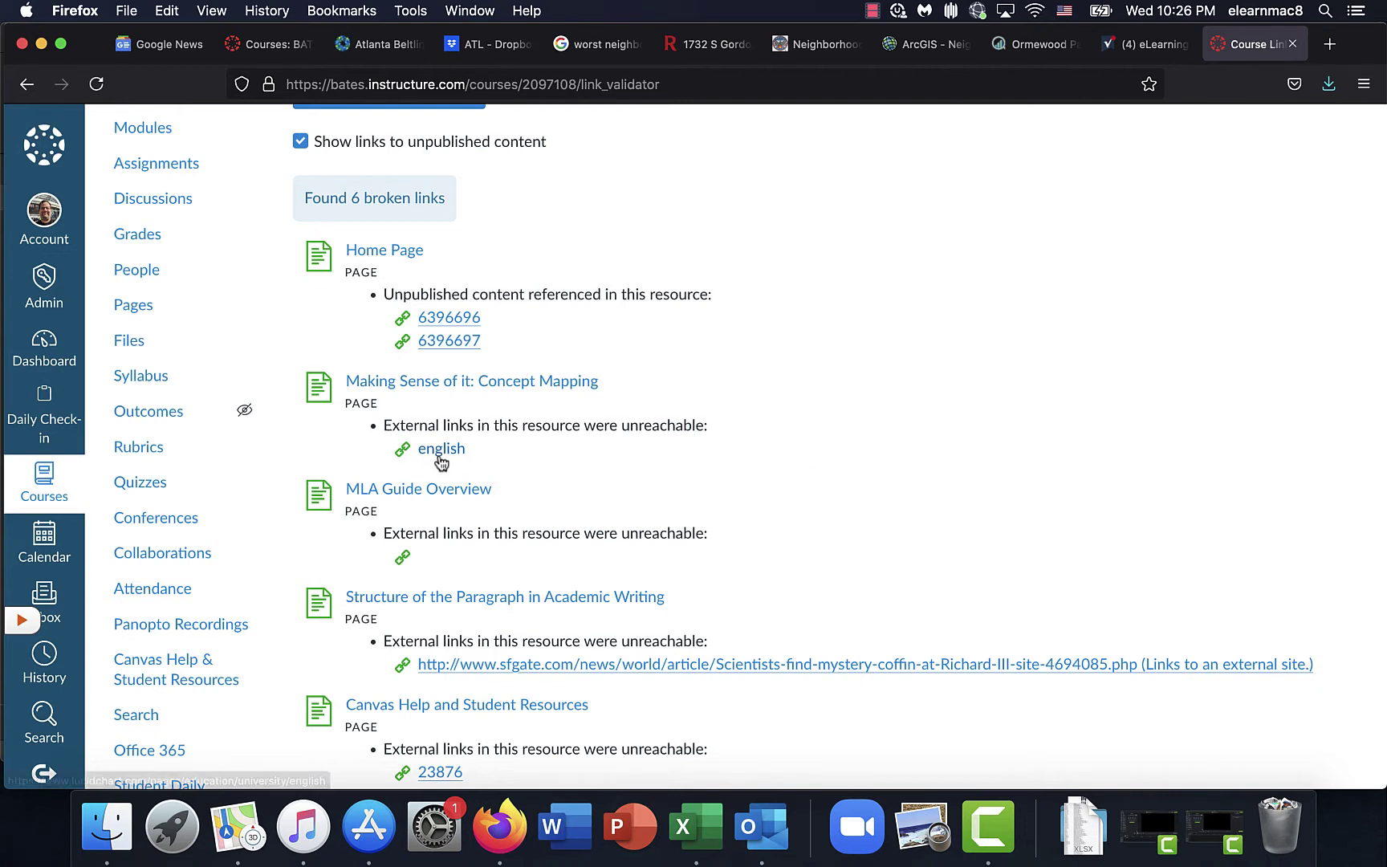
left_click(440, 457)
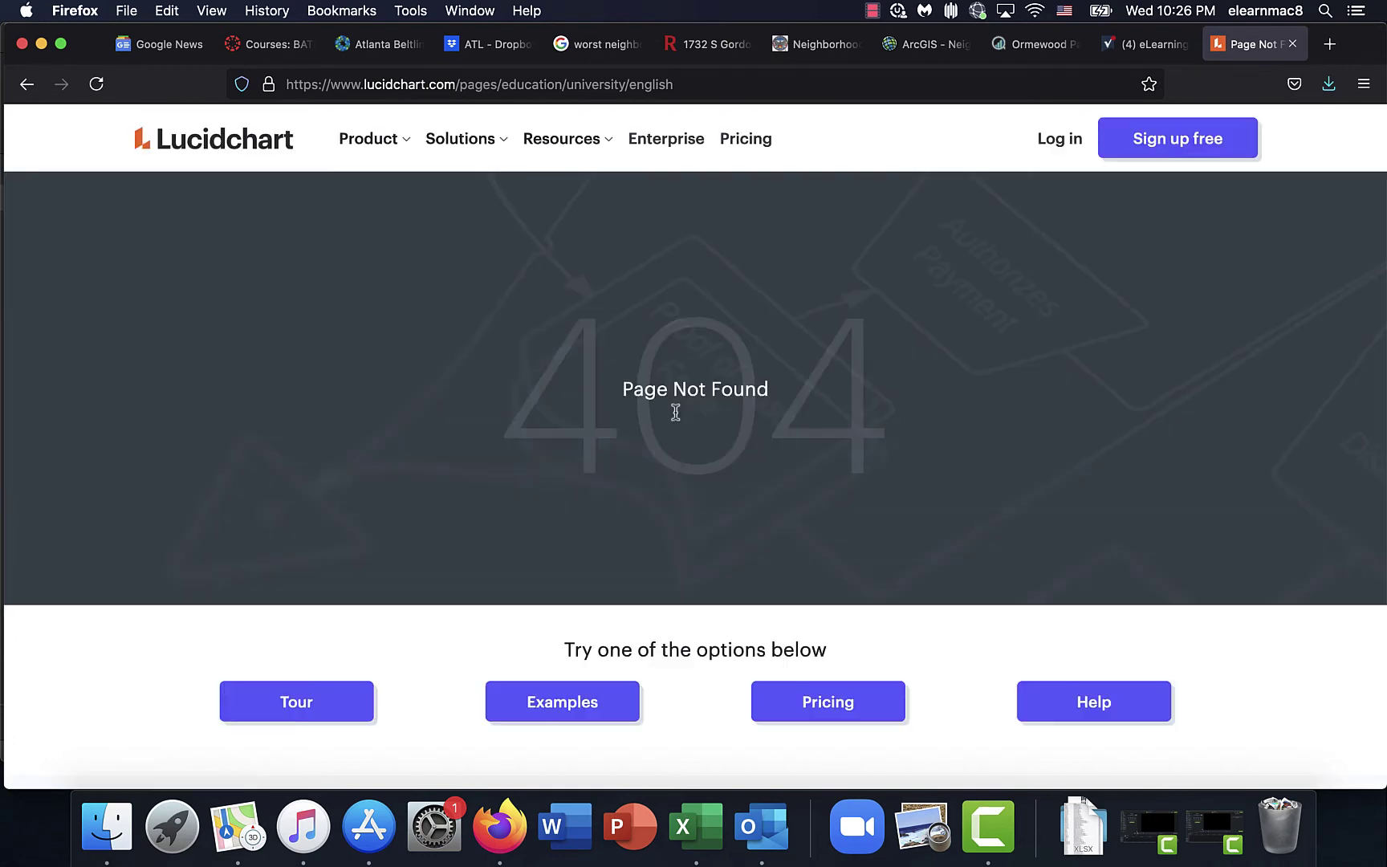
left_click(27, 86)
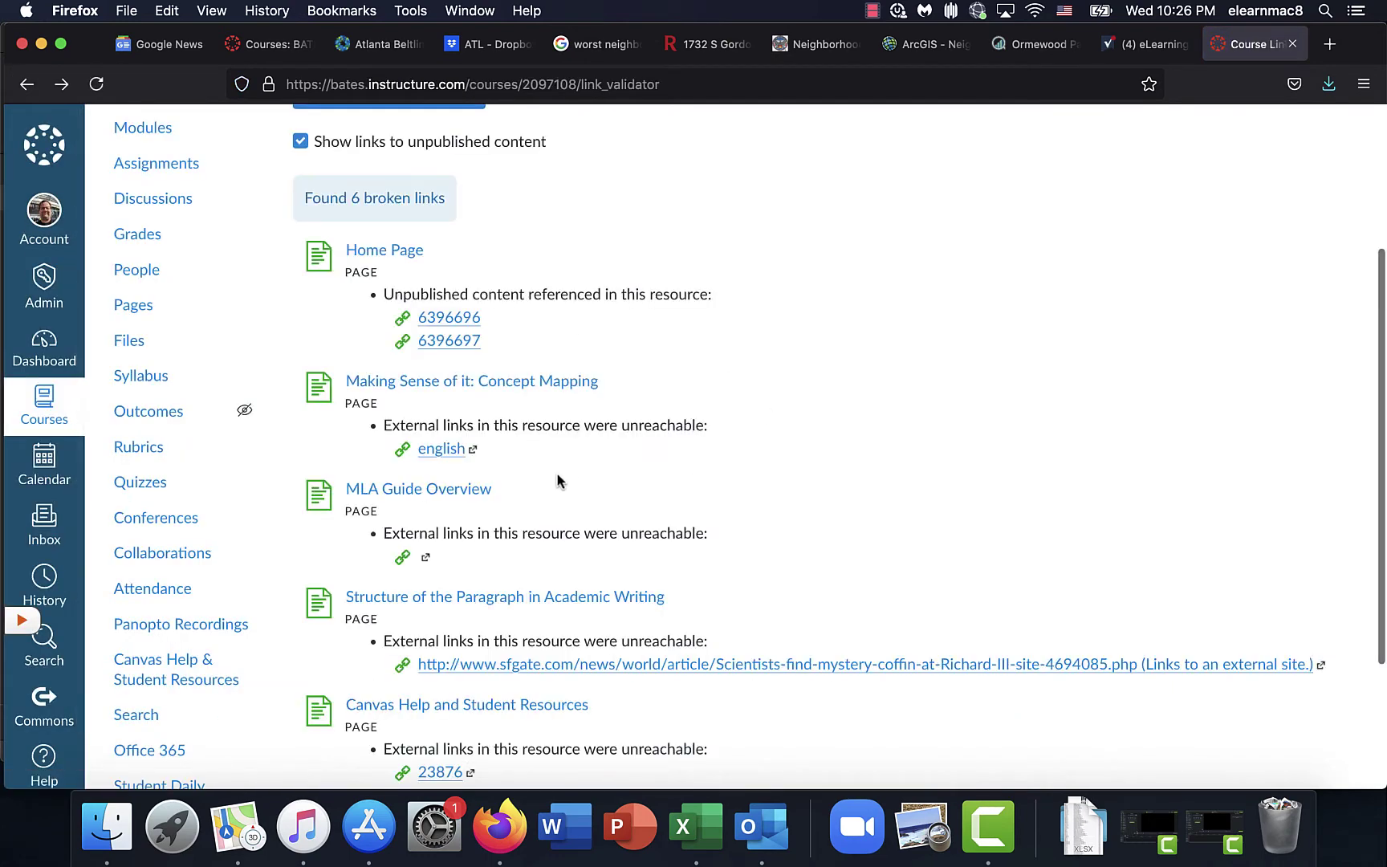
Step: Open the "Making Sense of it: Concept Mapping" page and test the educatorstechnology.com link under Mapping Tools, closing the linked site after checking
left_click(557, 386)
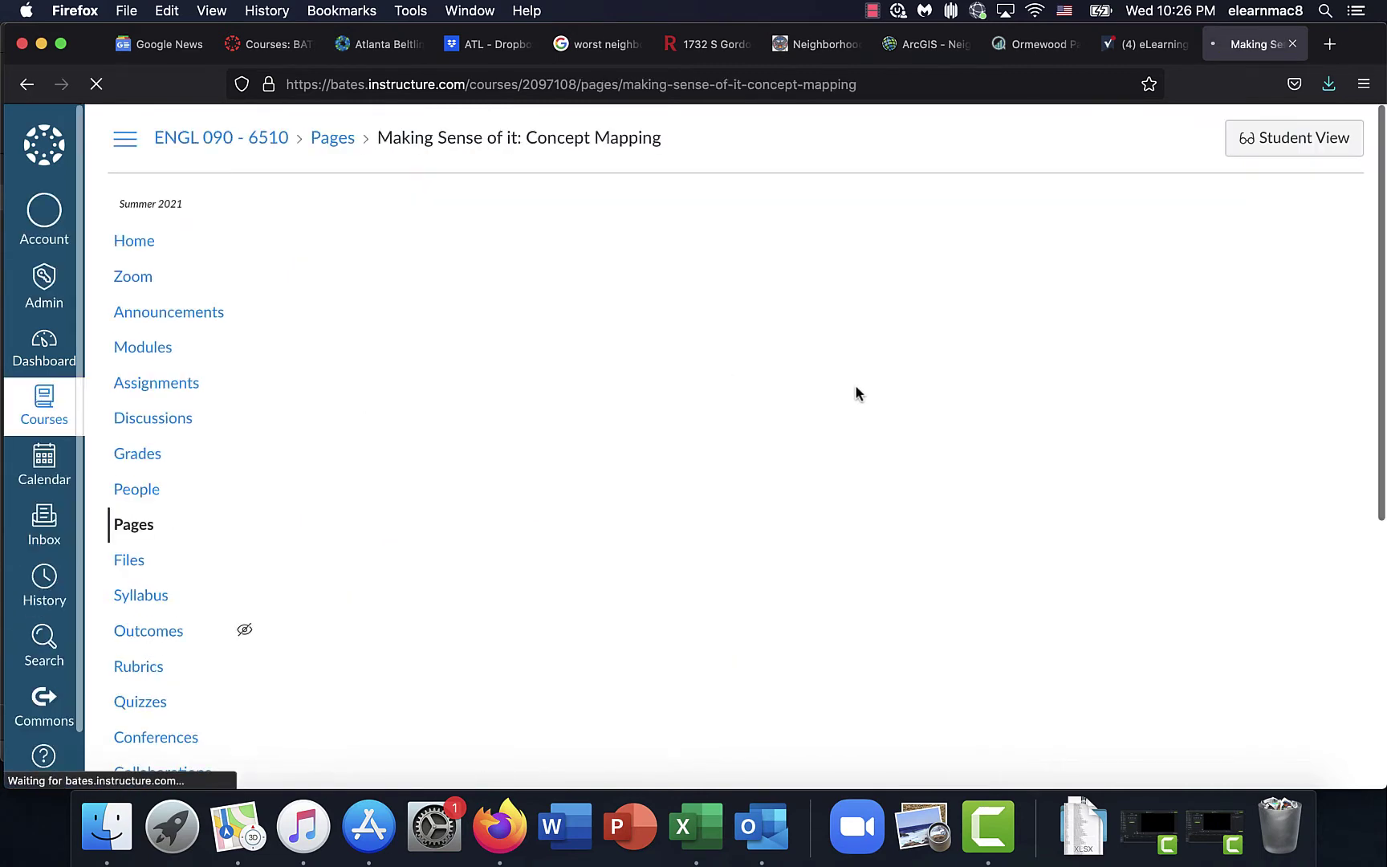
scroll(1047, 603, "down", 3)
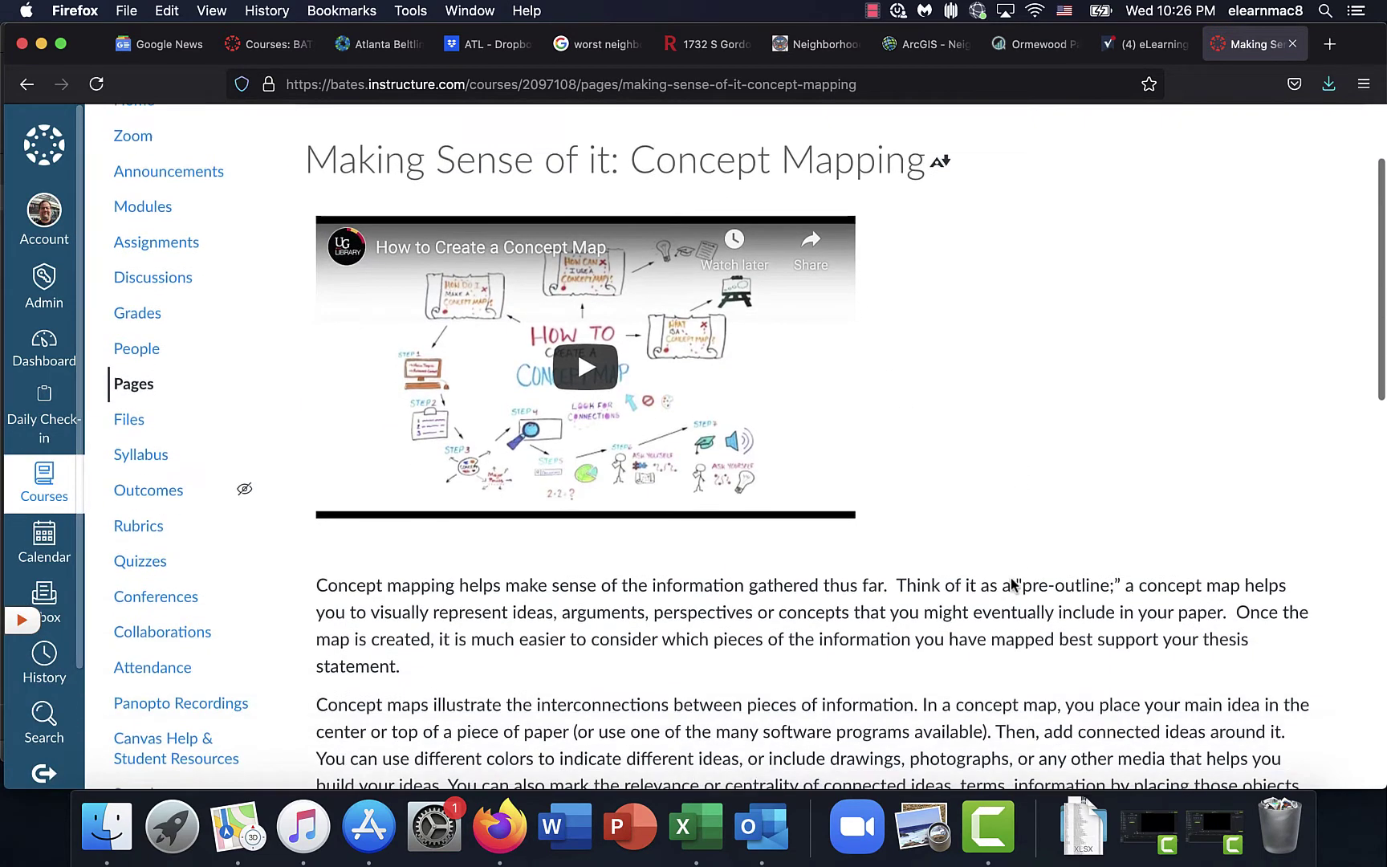
scroll(1012, 584, "down", 5)
scroll(1011, 584, "up", 10)
scroll(1011, 585, "down", 15)
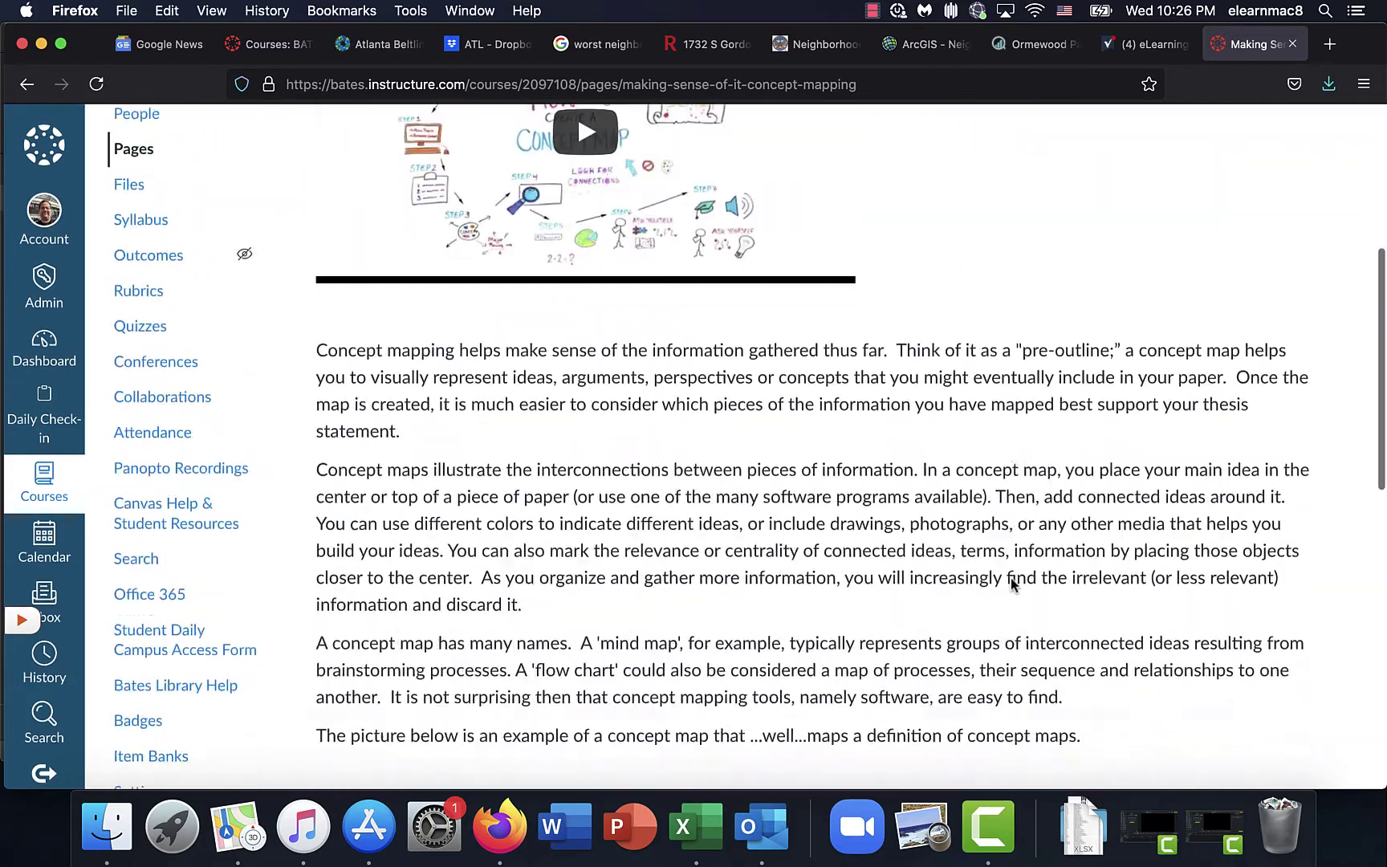
scroll(1012, 584, "down", 8)
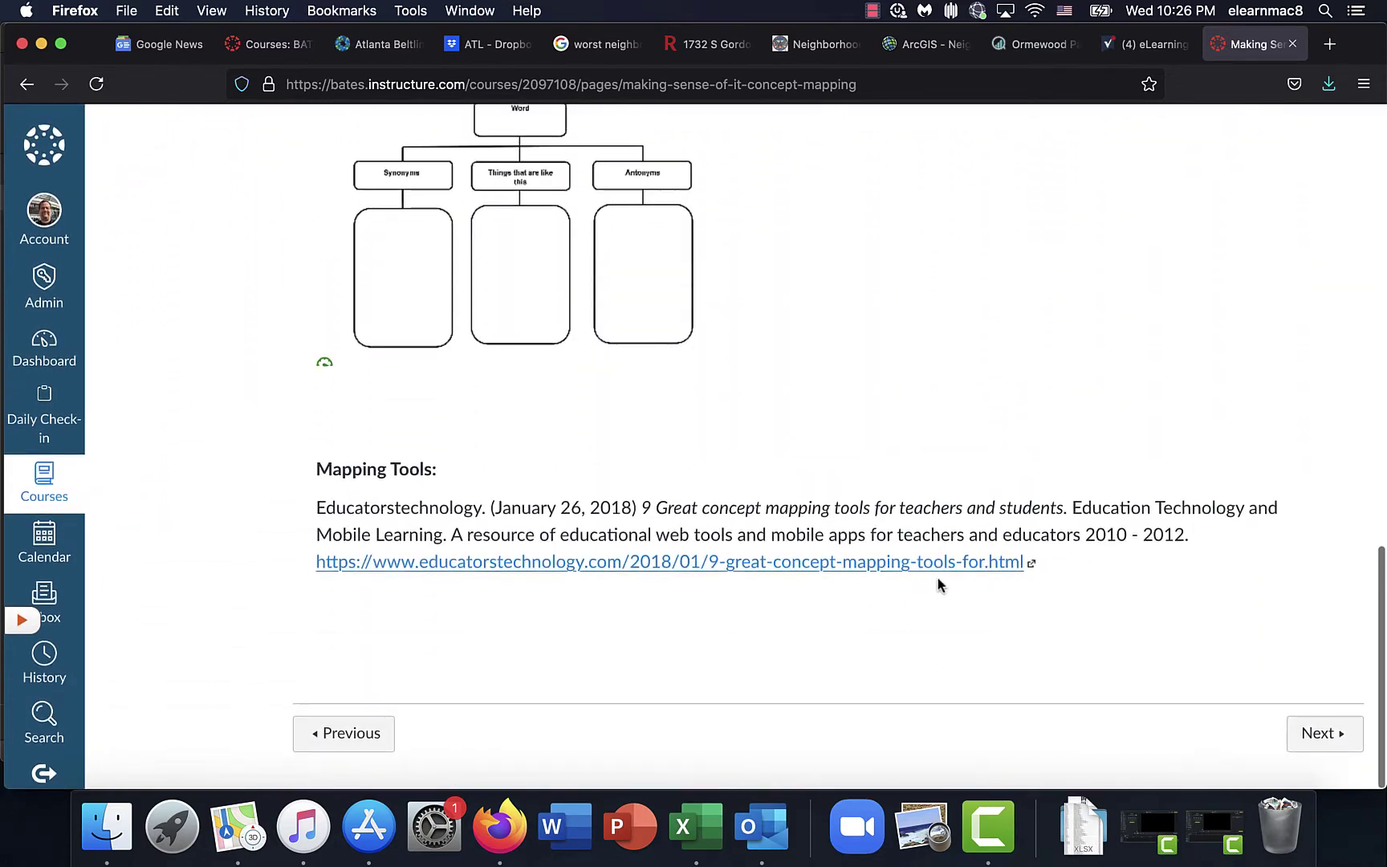
left_click(924, 563)
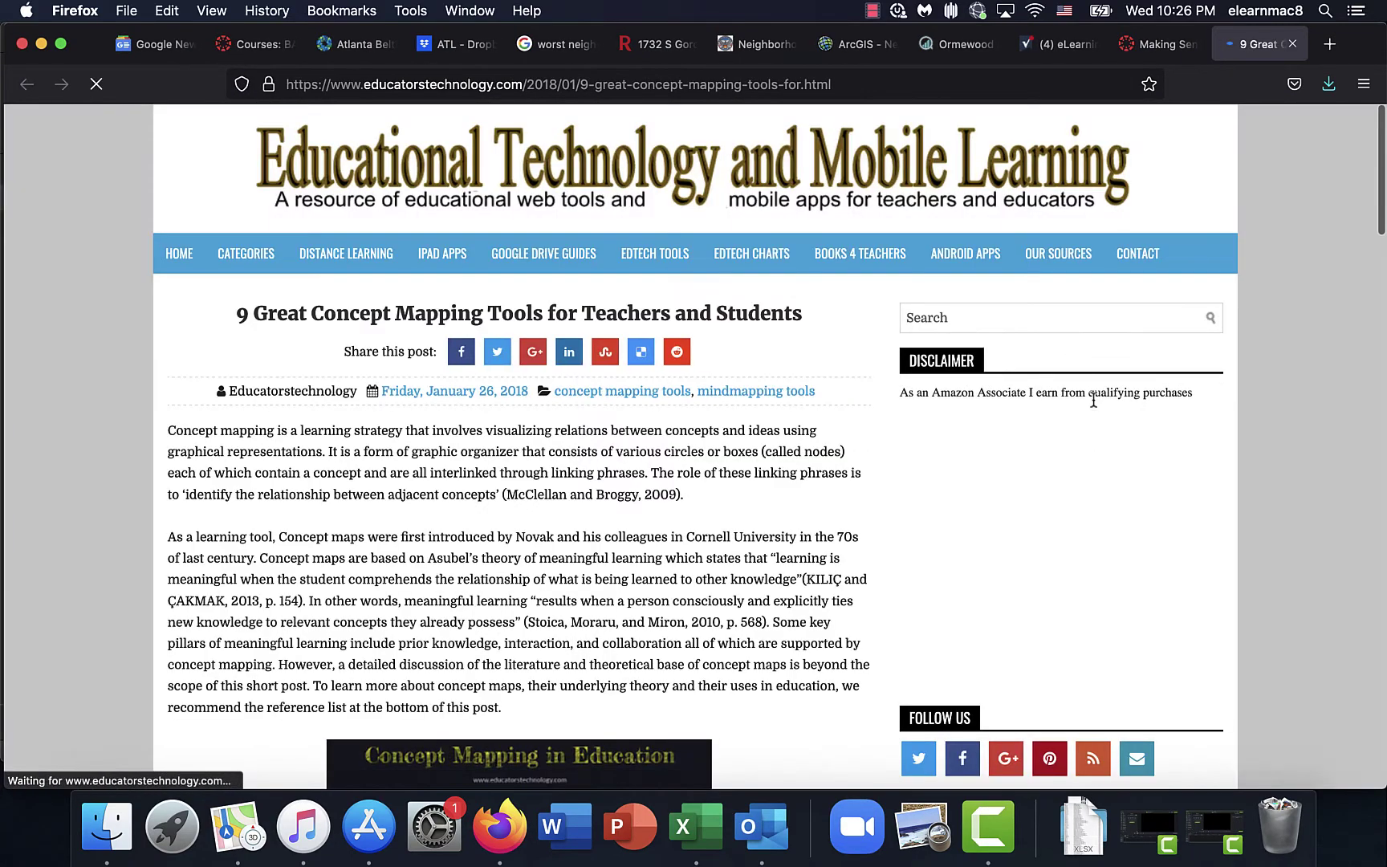
left_click(1292, 44)
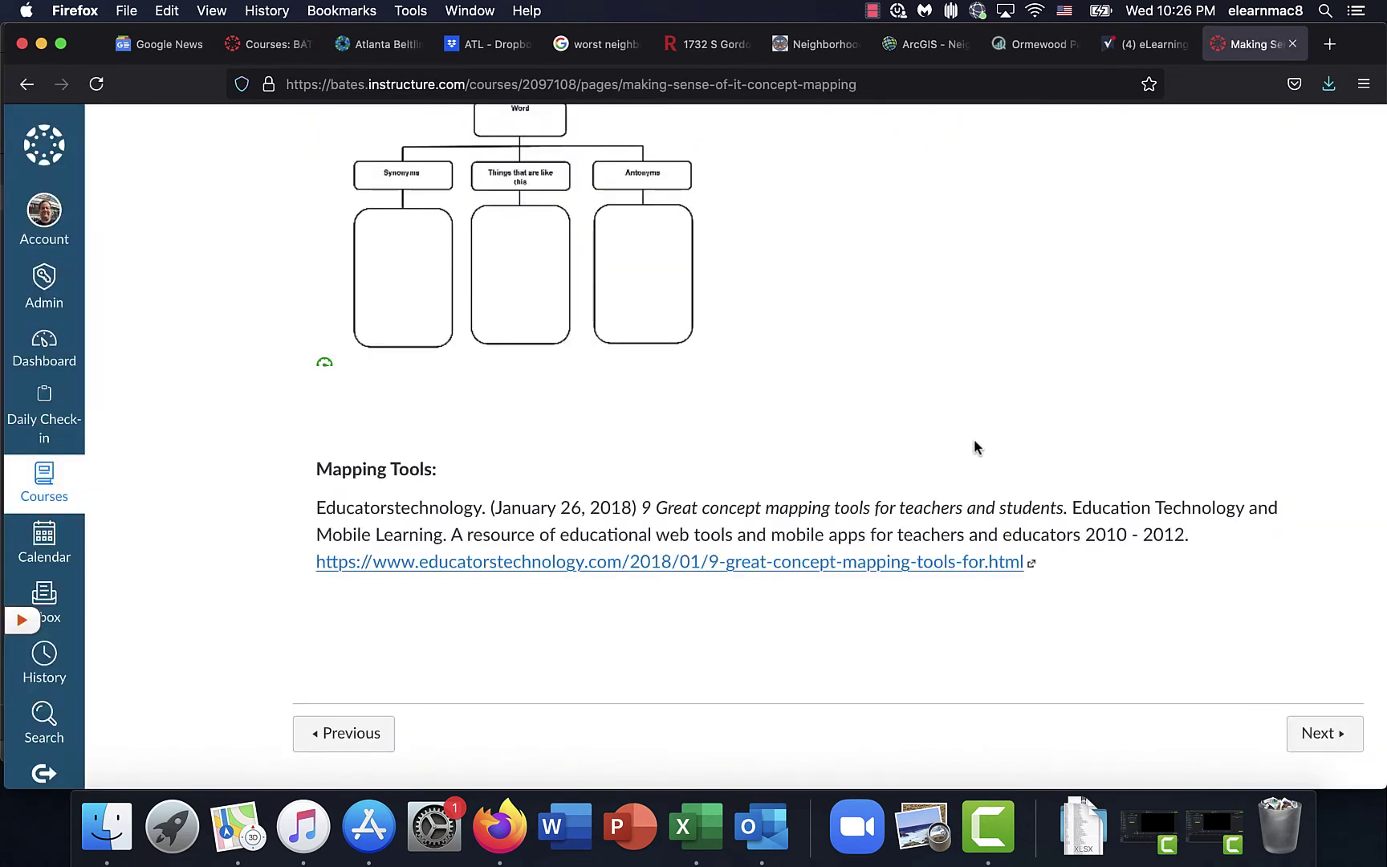
Step: Put the Concept Mapping page into edit mode and show its content as HTML code
scroll(974, 443, "up", 5)
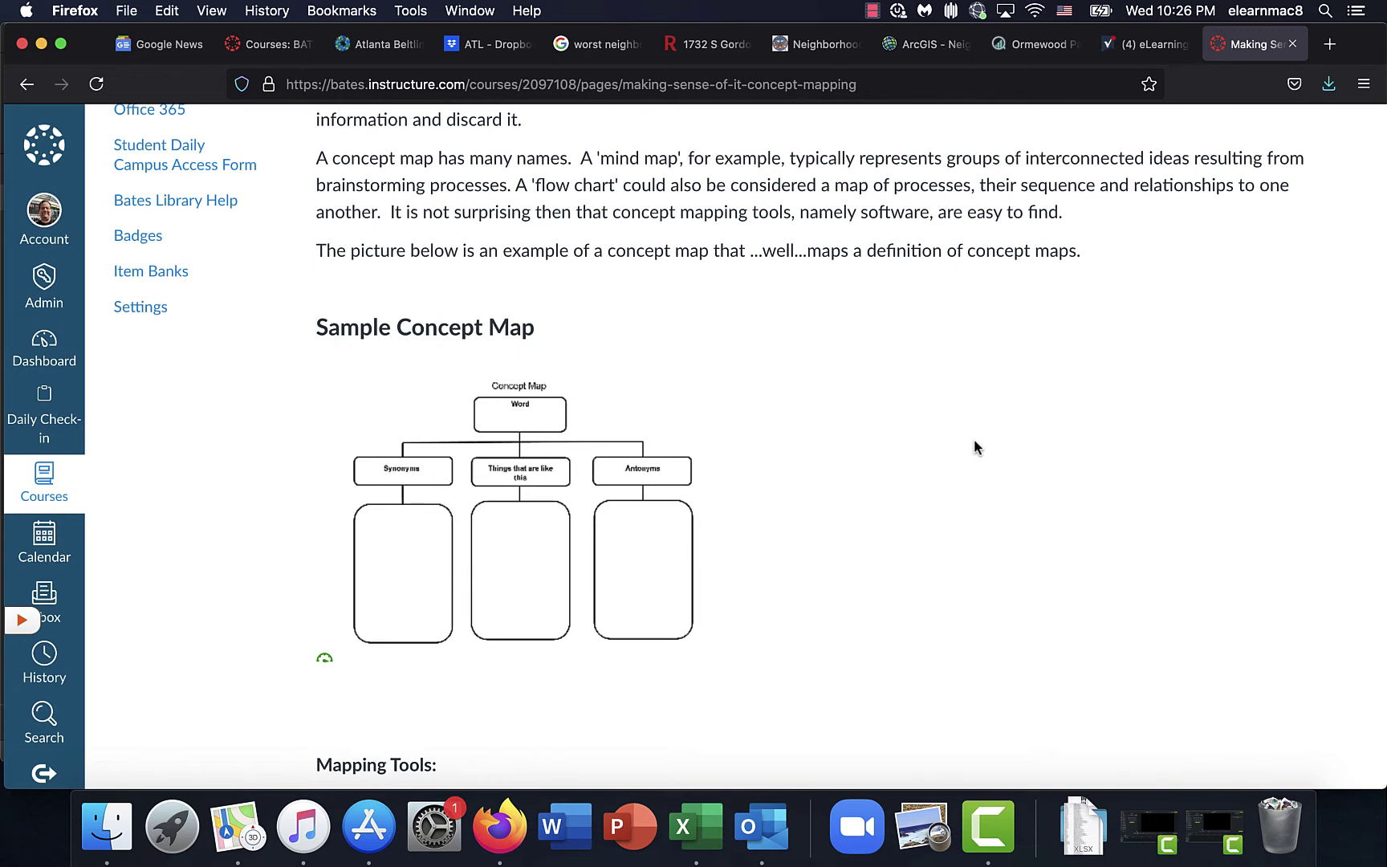
scroll(975, 447, "up", 5)
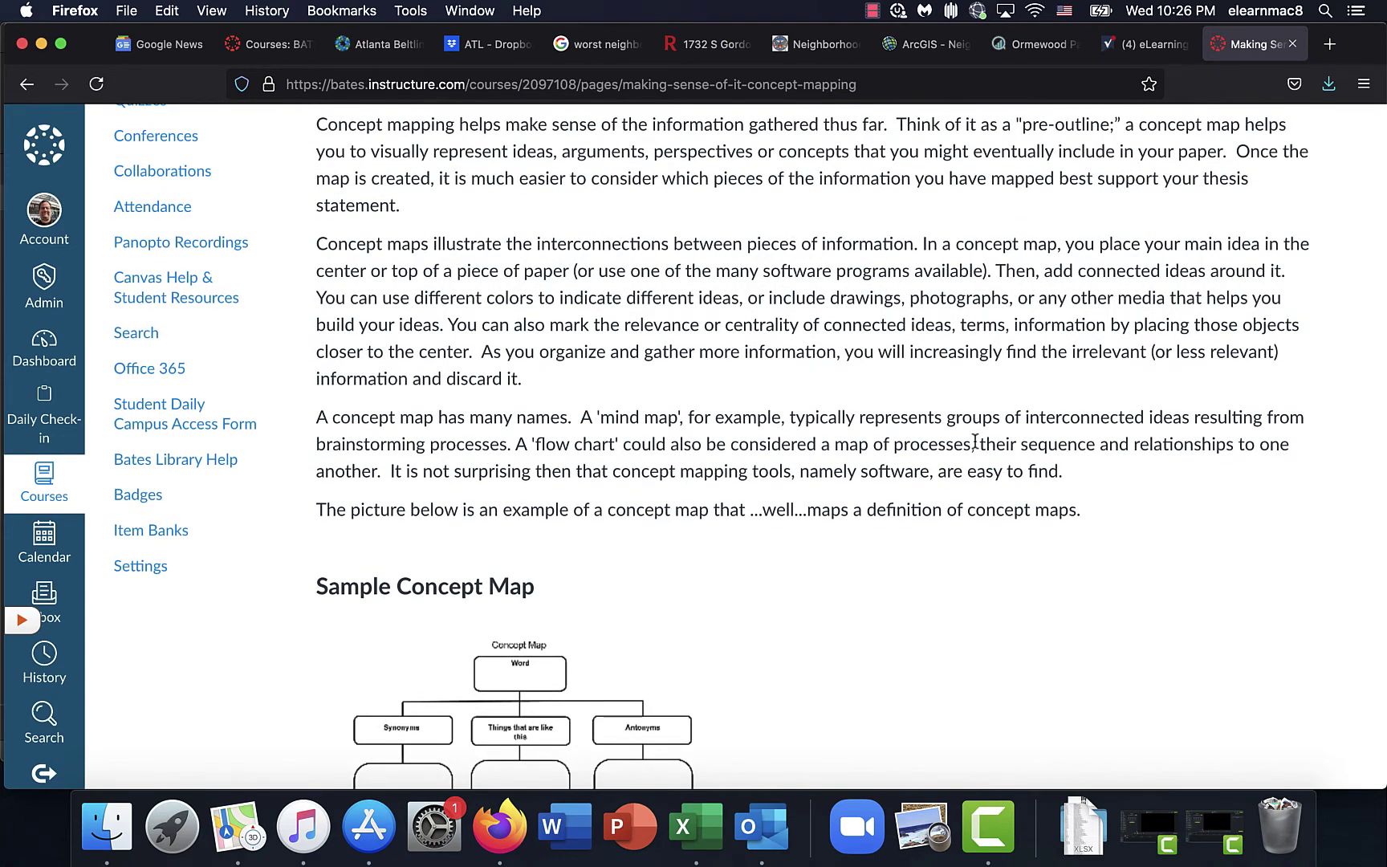
scroll(974, 442, "up", 10)
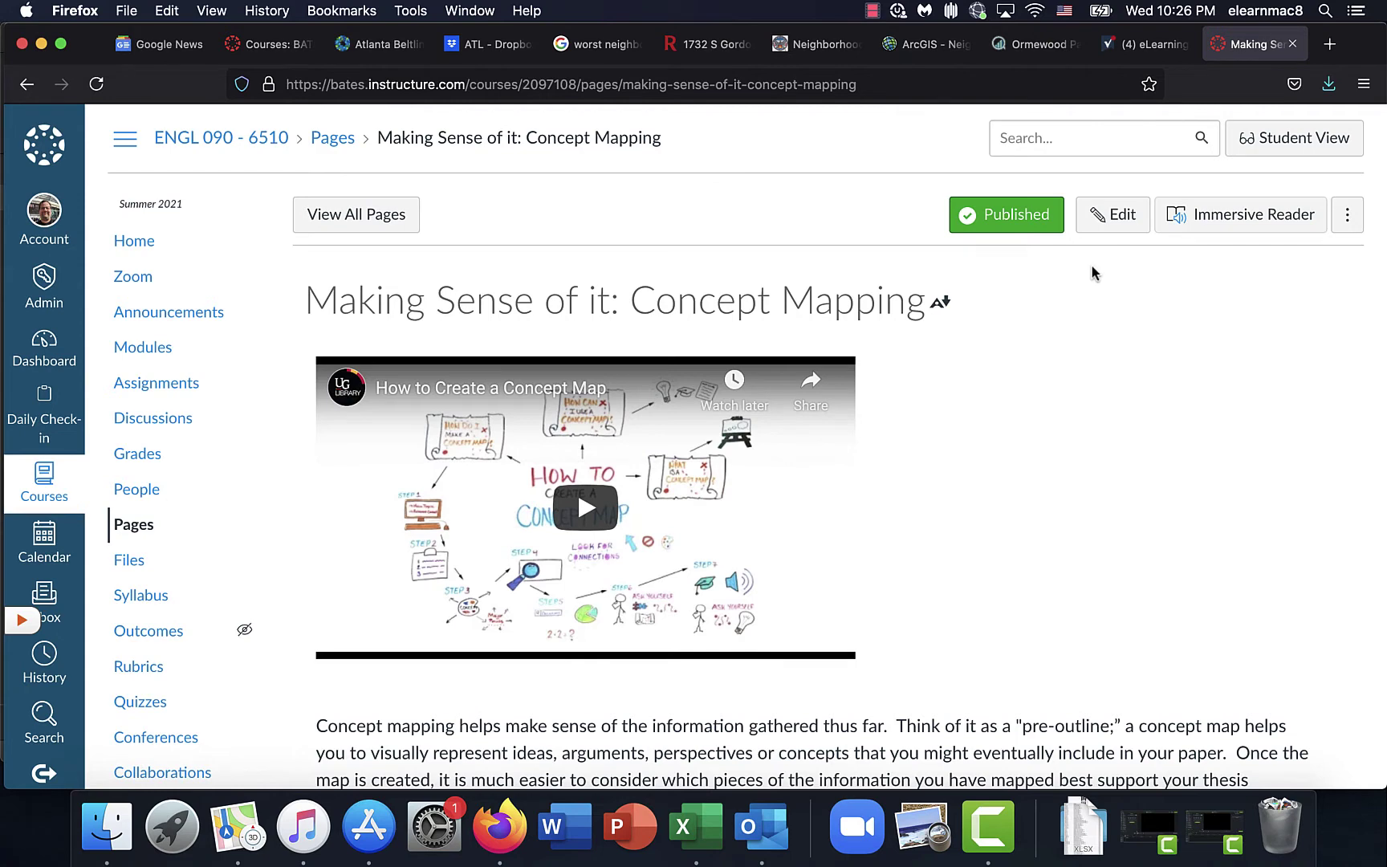
left_click(1100, 218)
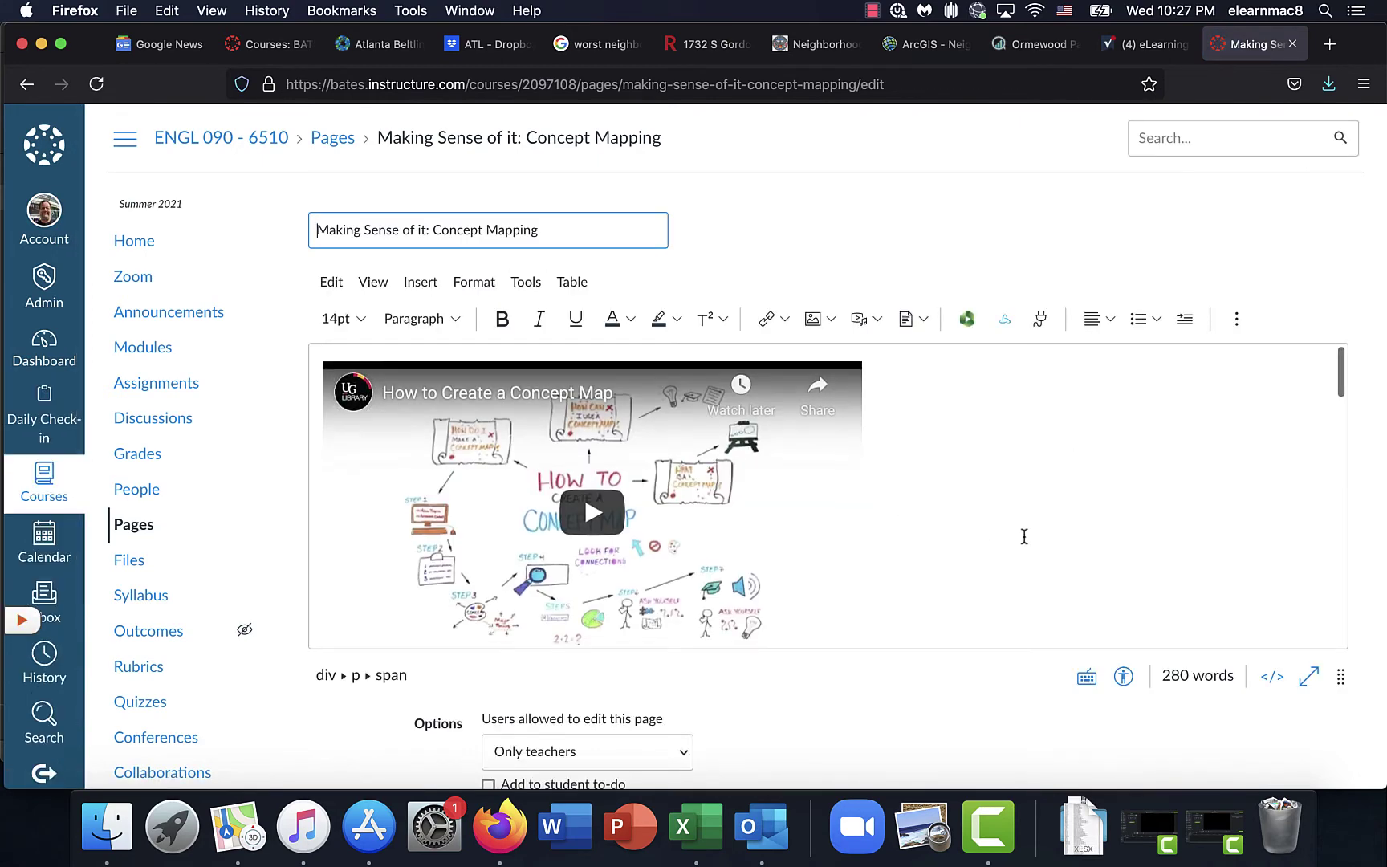
scroll(1024, 536, "down", 15)
scroll(1024, 536, "down", 2)
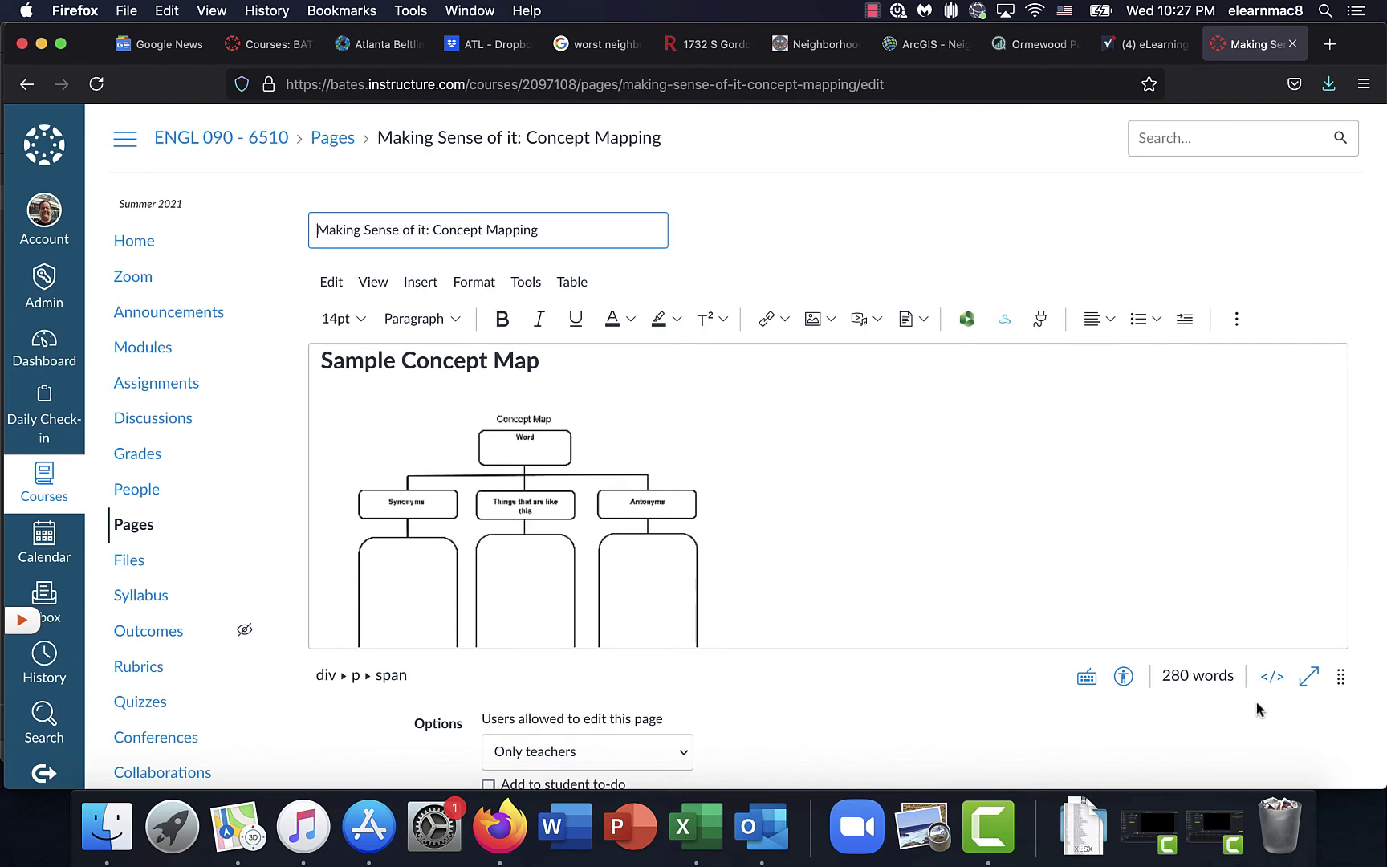
left_click(1272, 681)
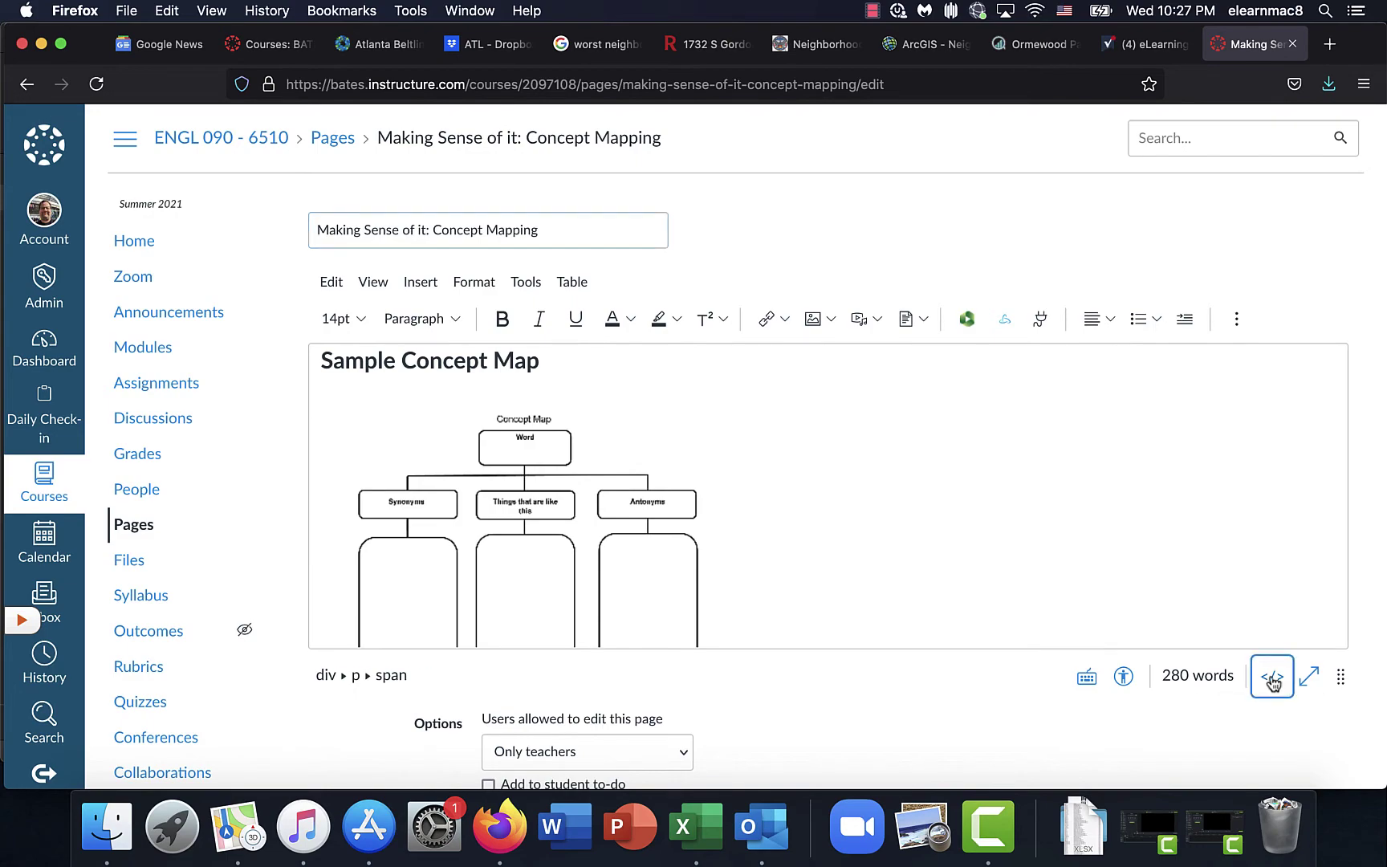
Step: Delete the empty Lucidchart link paragraph and the blank paragraphs before it near the end of the page's HTML
scroll(915, 494, "down", 5)
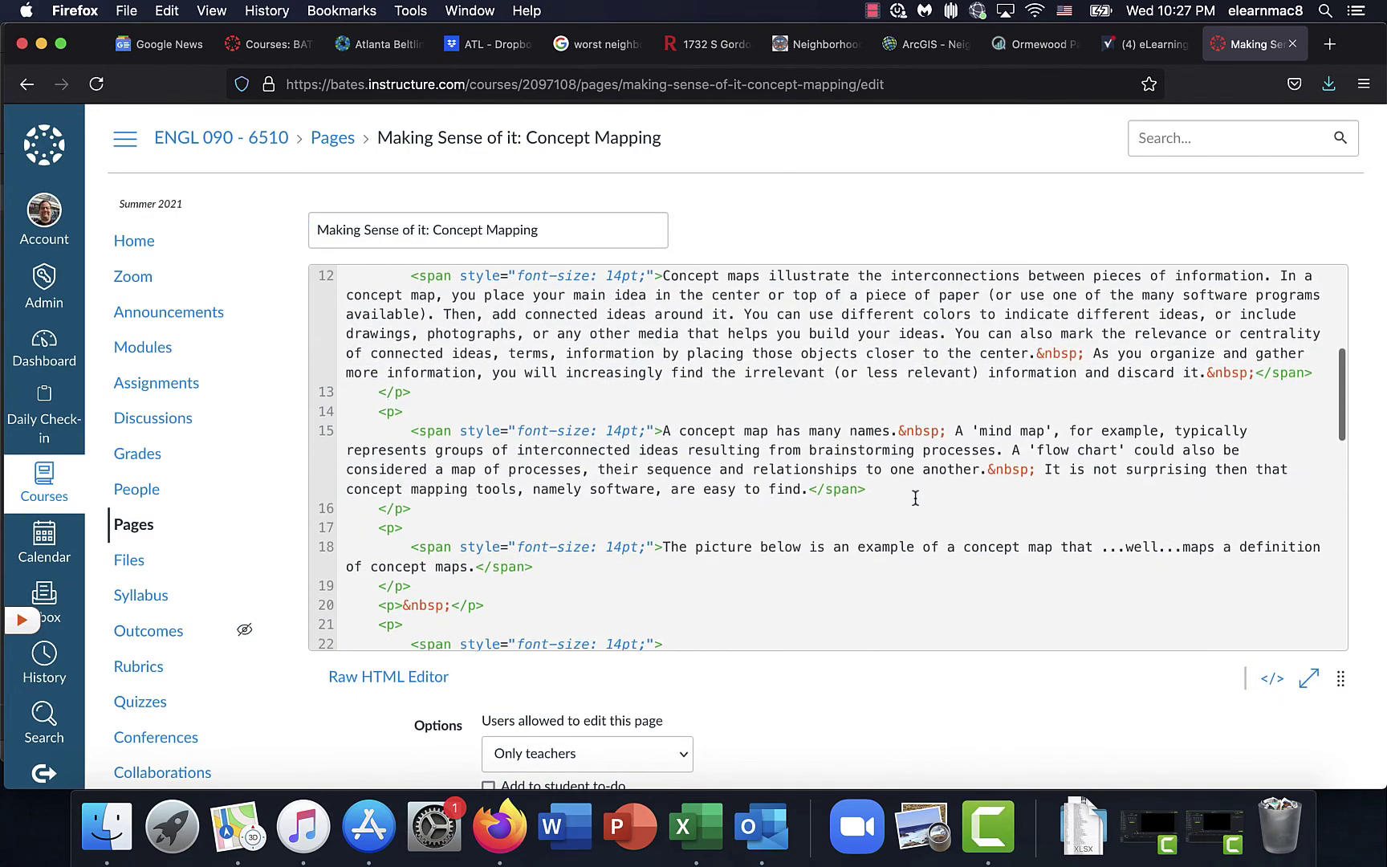
scroll(915, 497, "down", 8)
scroll(915, 497, "up", 12)
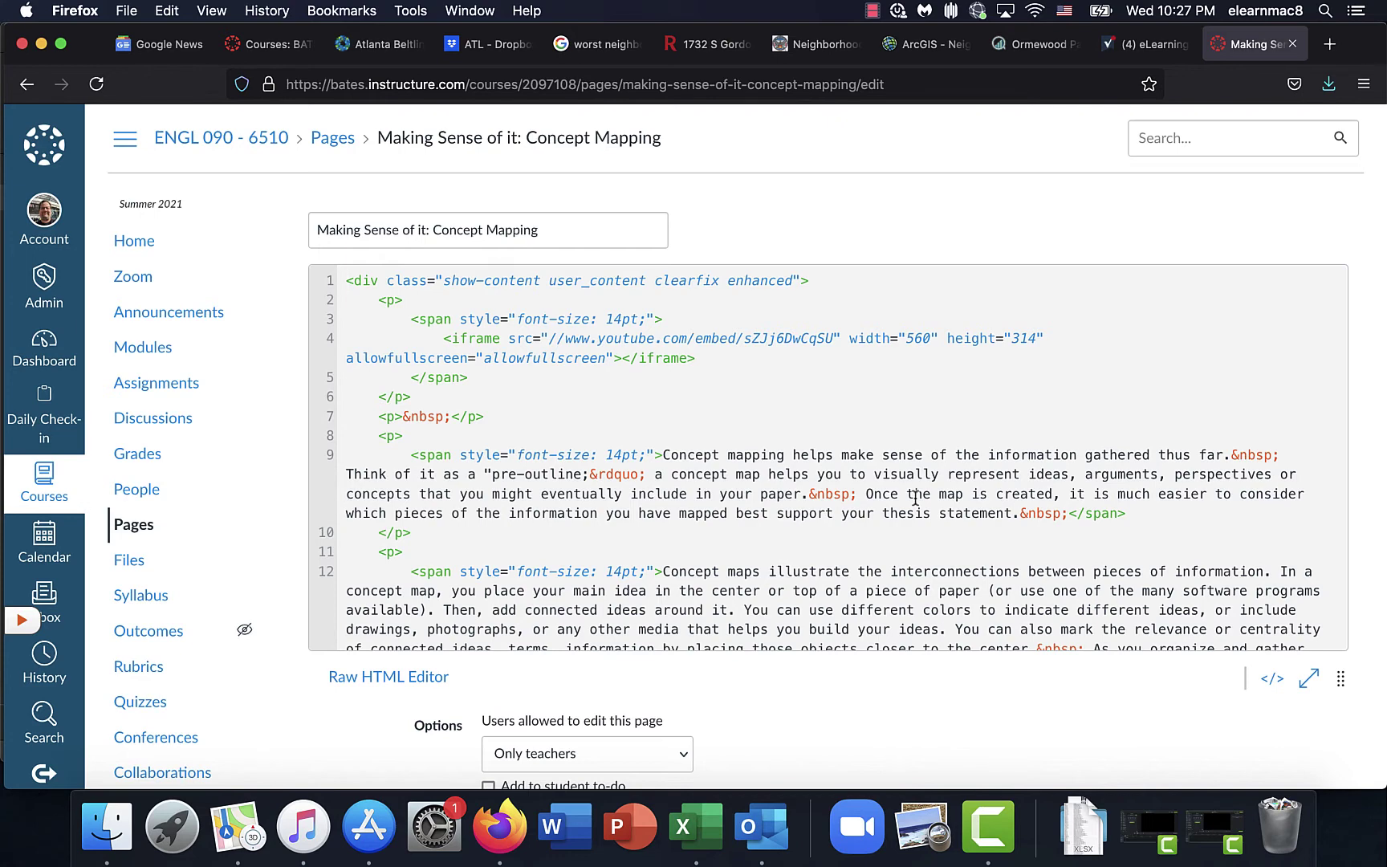
scroll(915, 499, "down", 1)
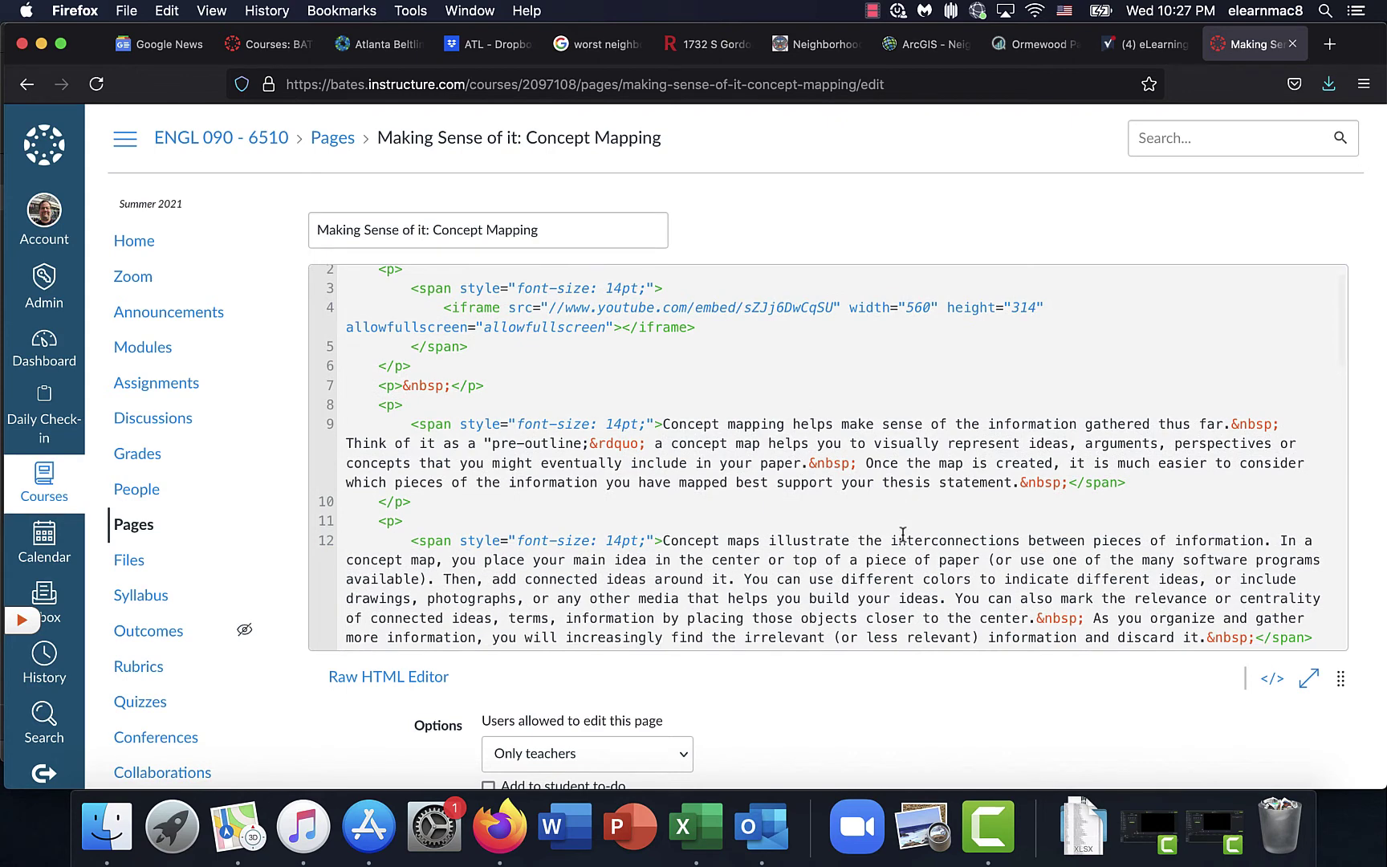
scroll(903, 534, "up", 1)
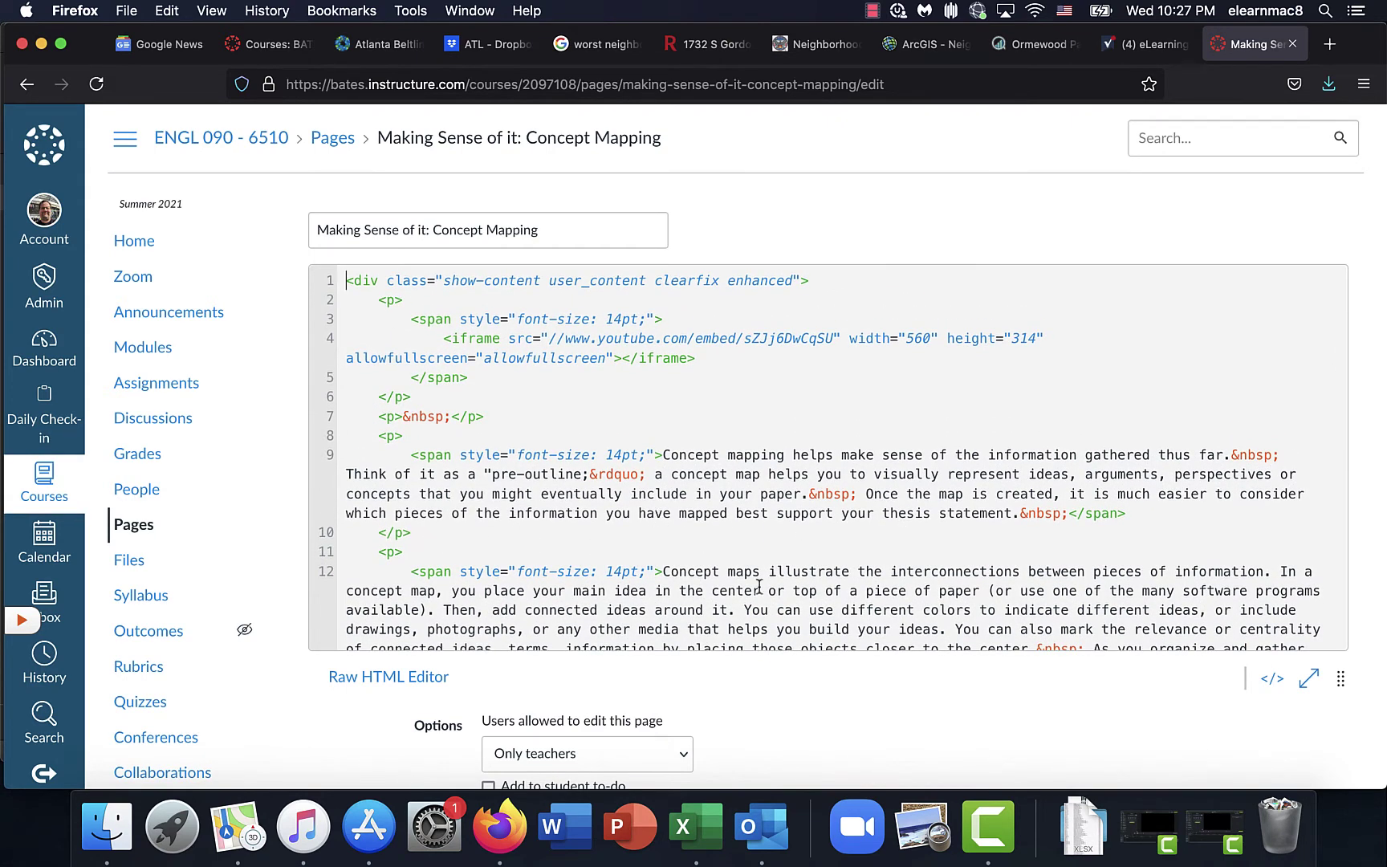
scroll(717, 564, "down", 10)
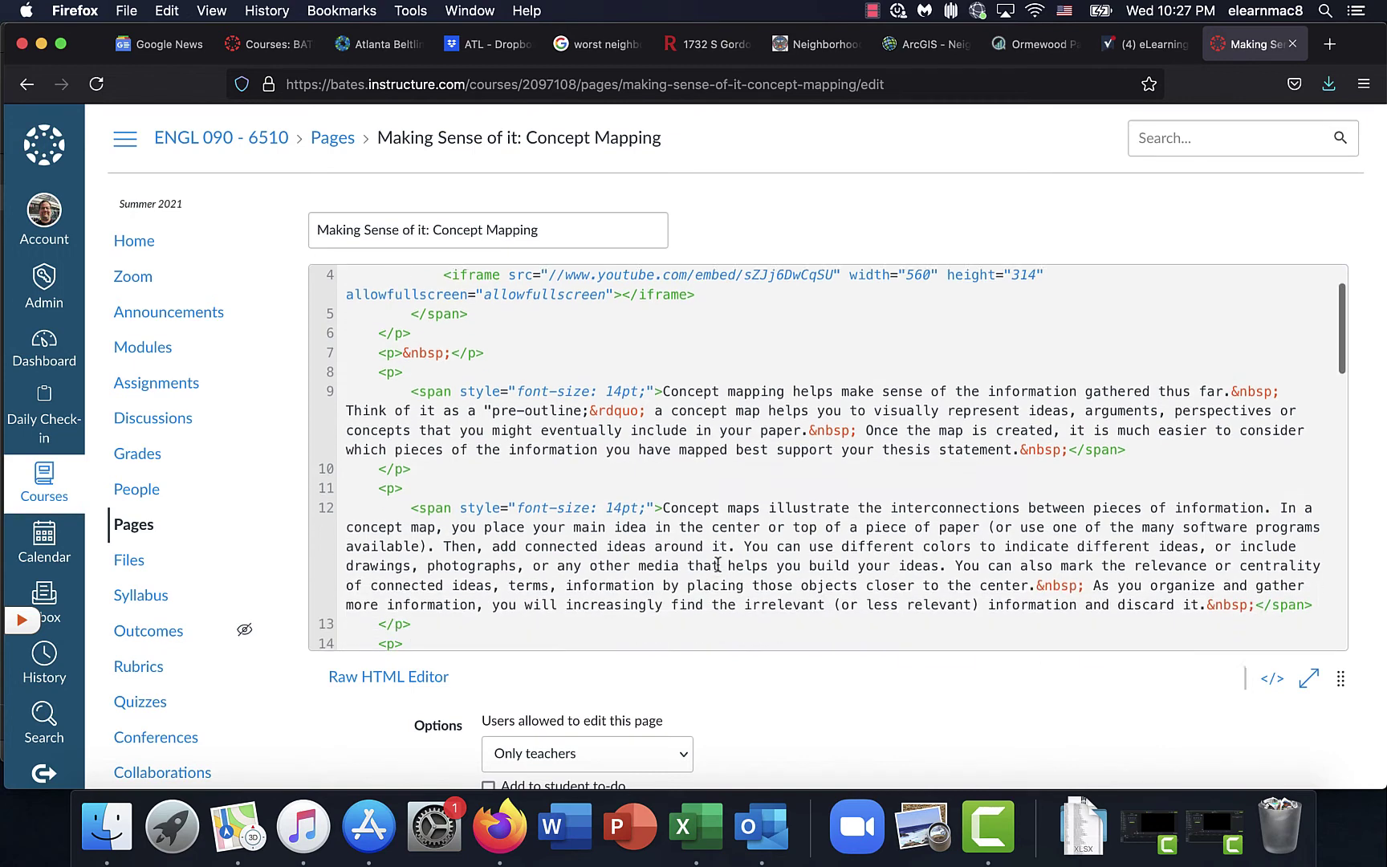
scroll(717, 564, "down", 5)
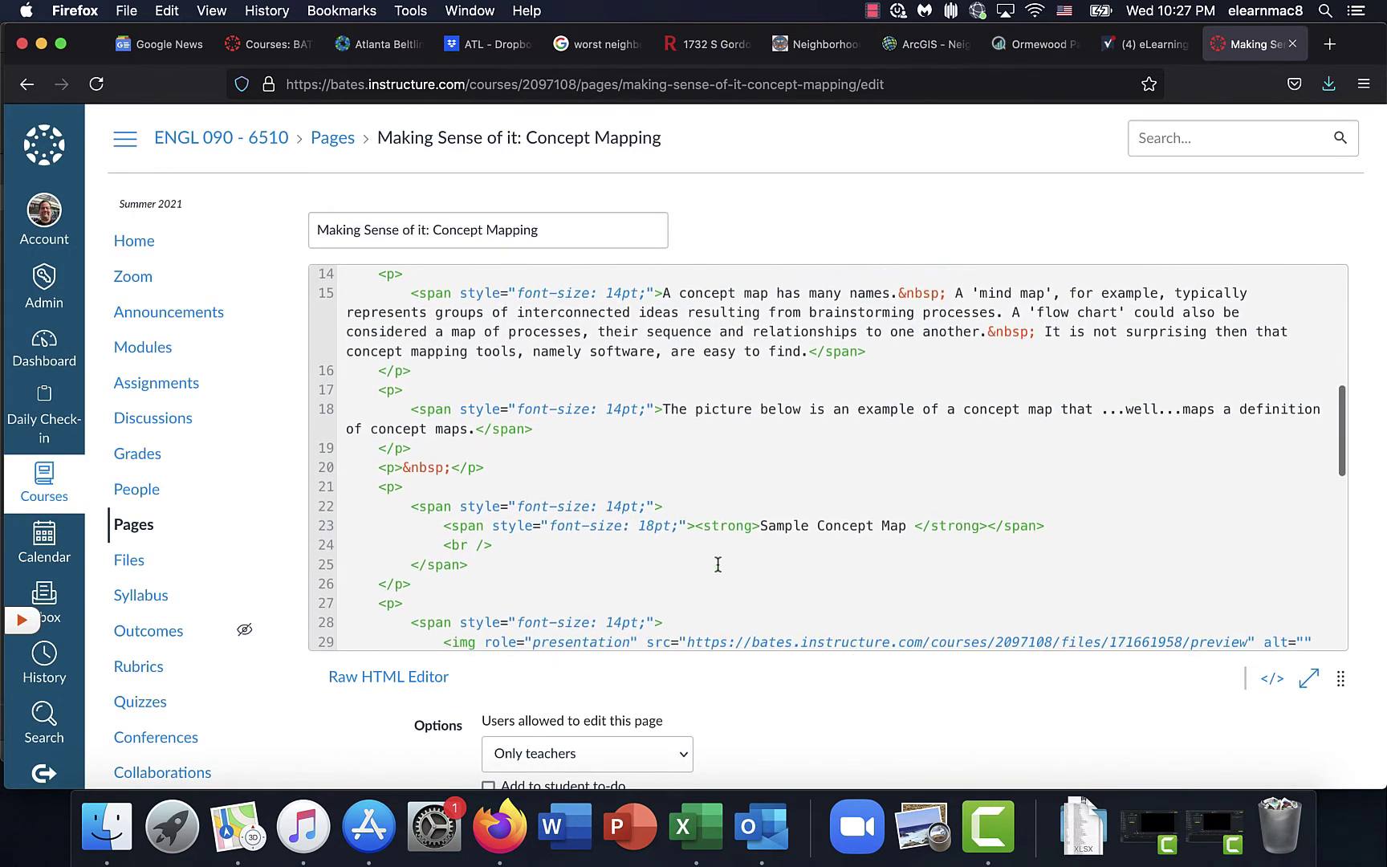
scroll(717, 564, "down", 10)
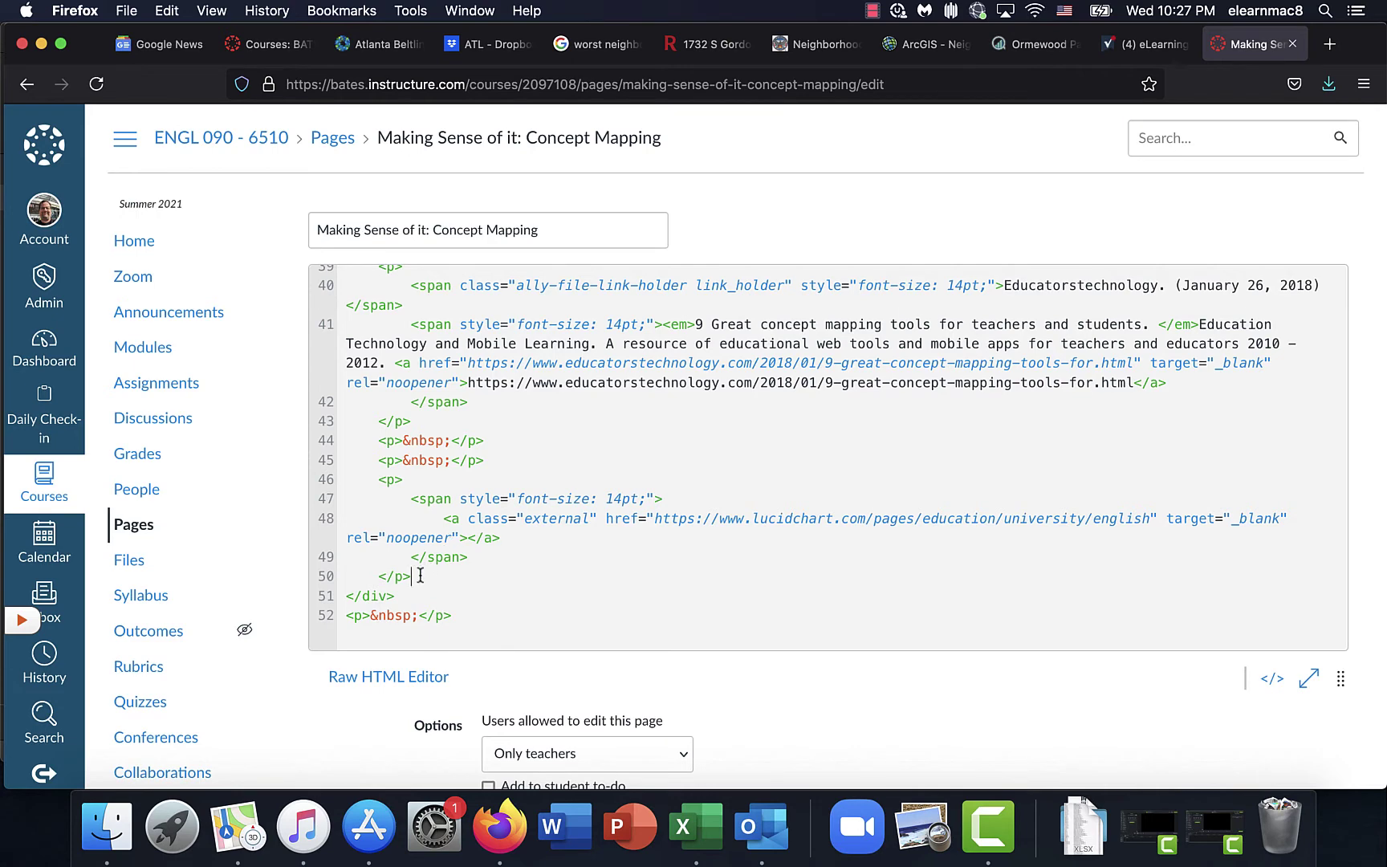
left_click_drag(420, 577, 462, 577)
left_click(349, 421)
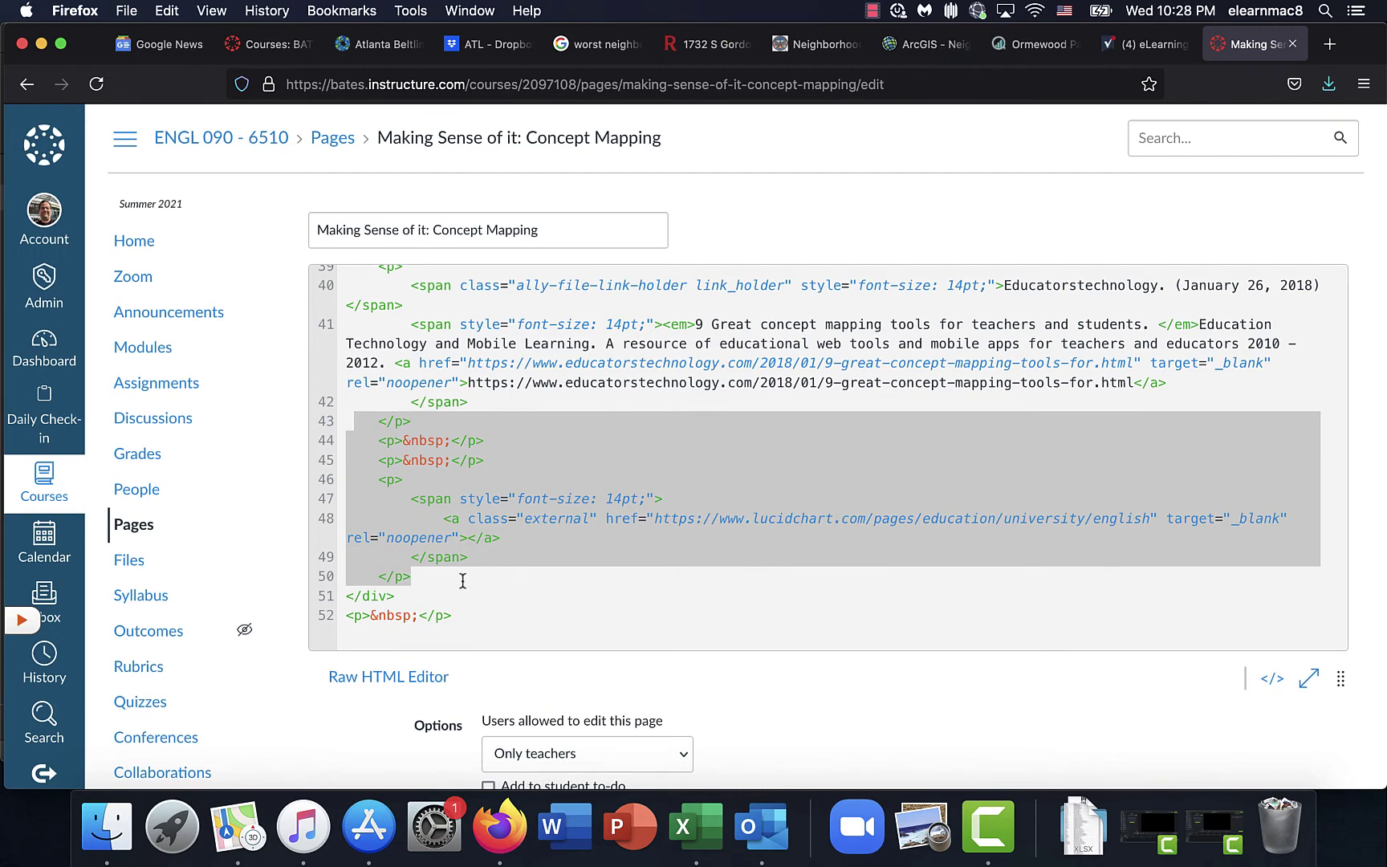
key("BackSpace")
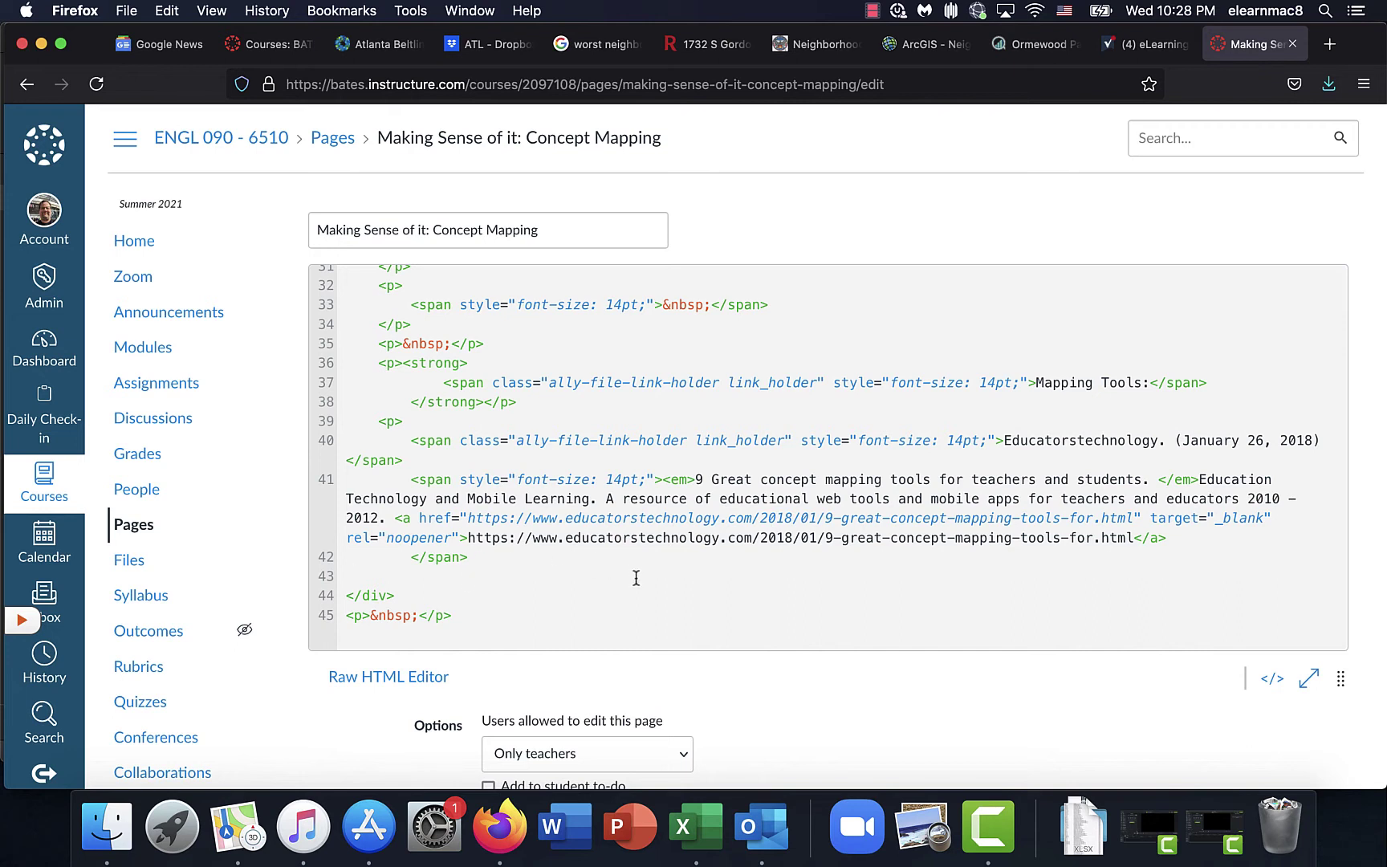
Step: Return to the visual editor and check the Mapping Tools section at the end of the page content
left_click(1272, 682)
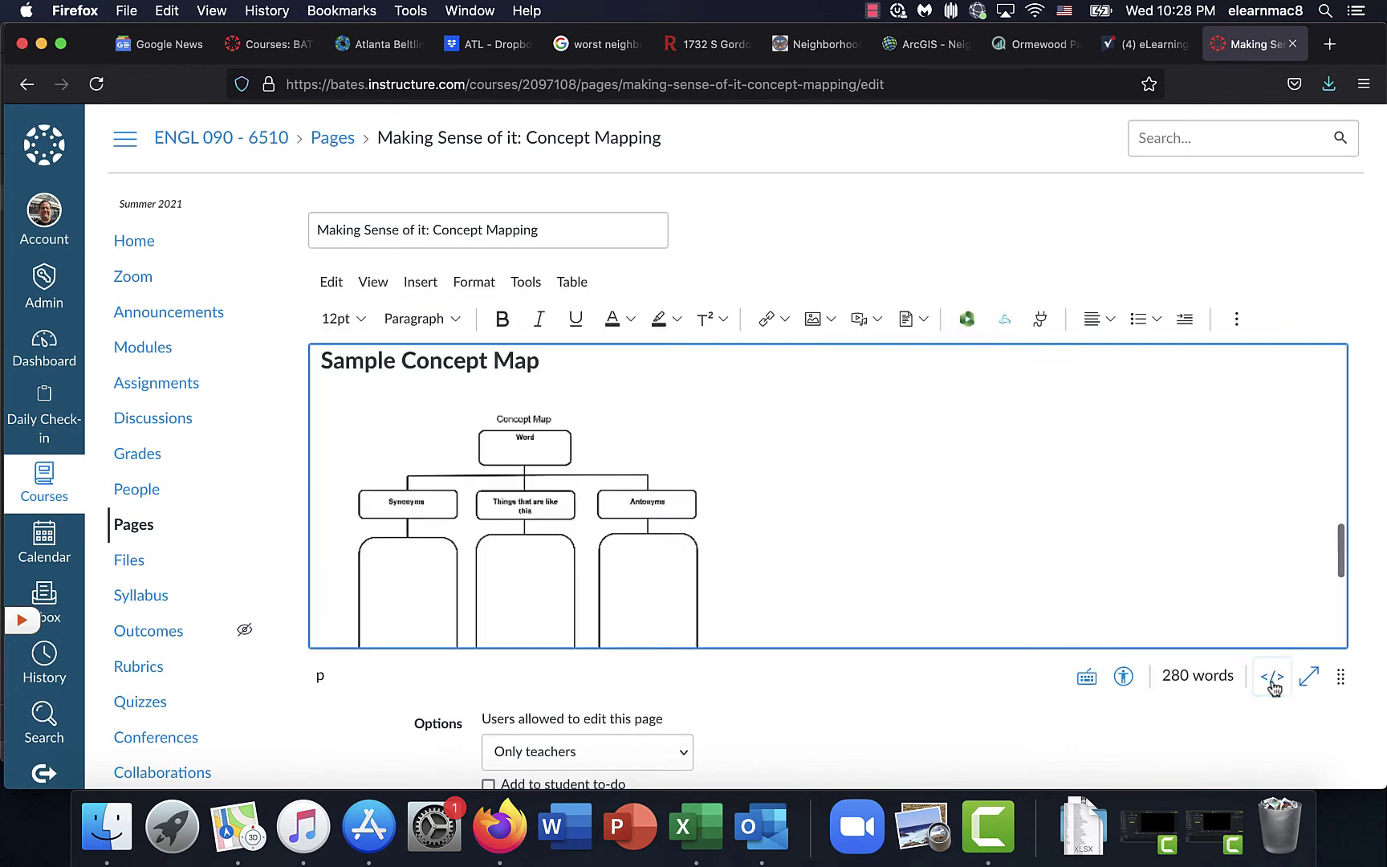
scroll(946, 511, "down", 2)
scroll(946, 510, "down", 4)
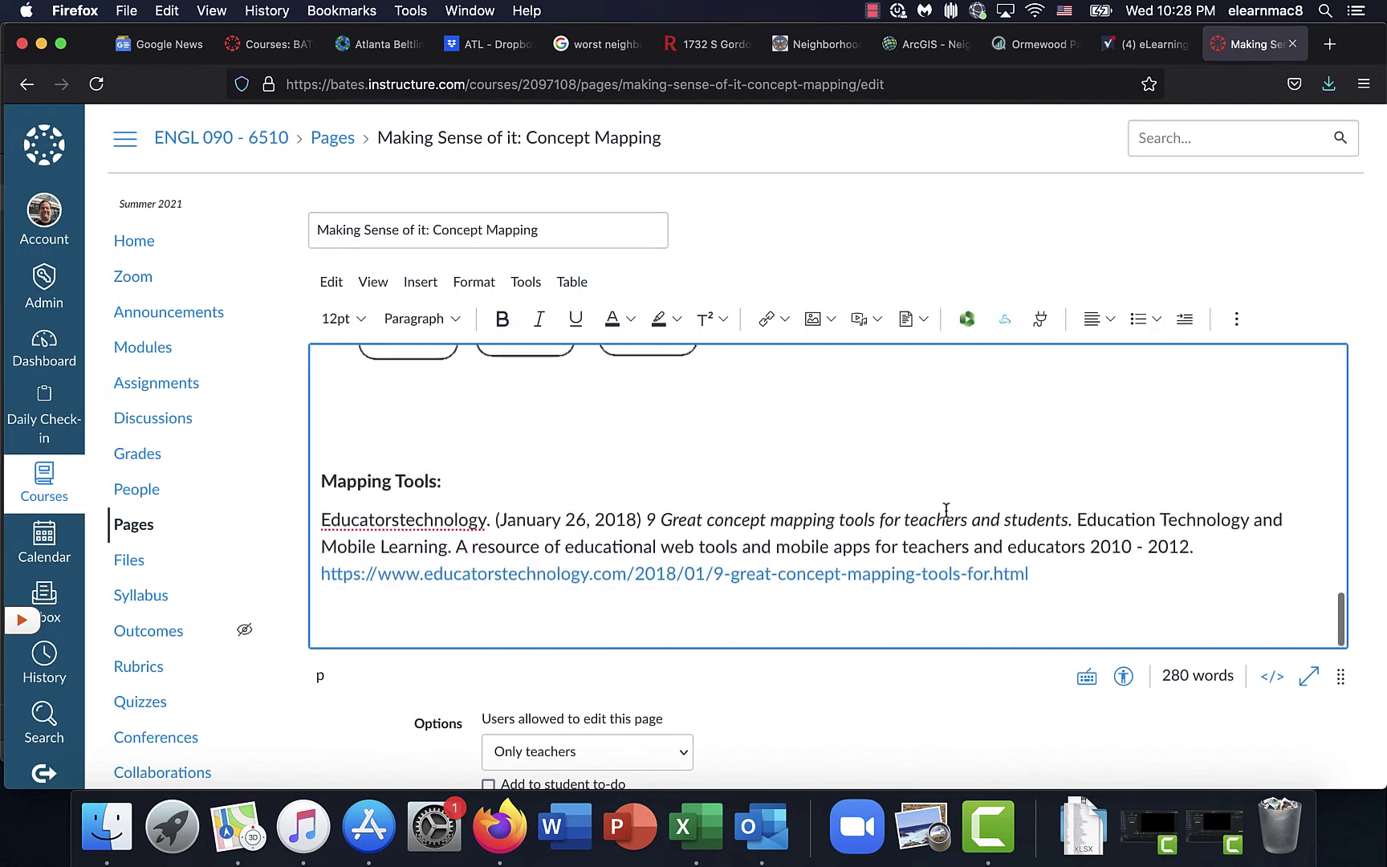
scroll(947, 510, "up", 1)
scroll(946, 510, "up", 2)
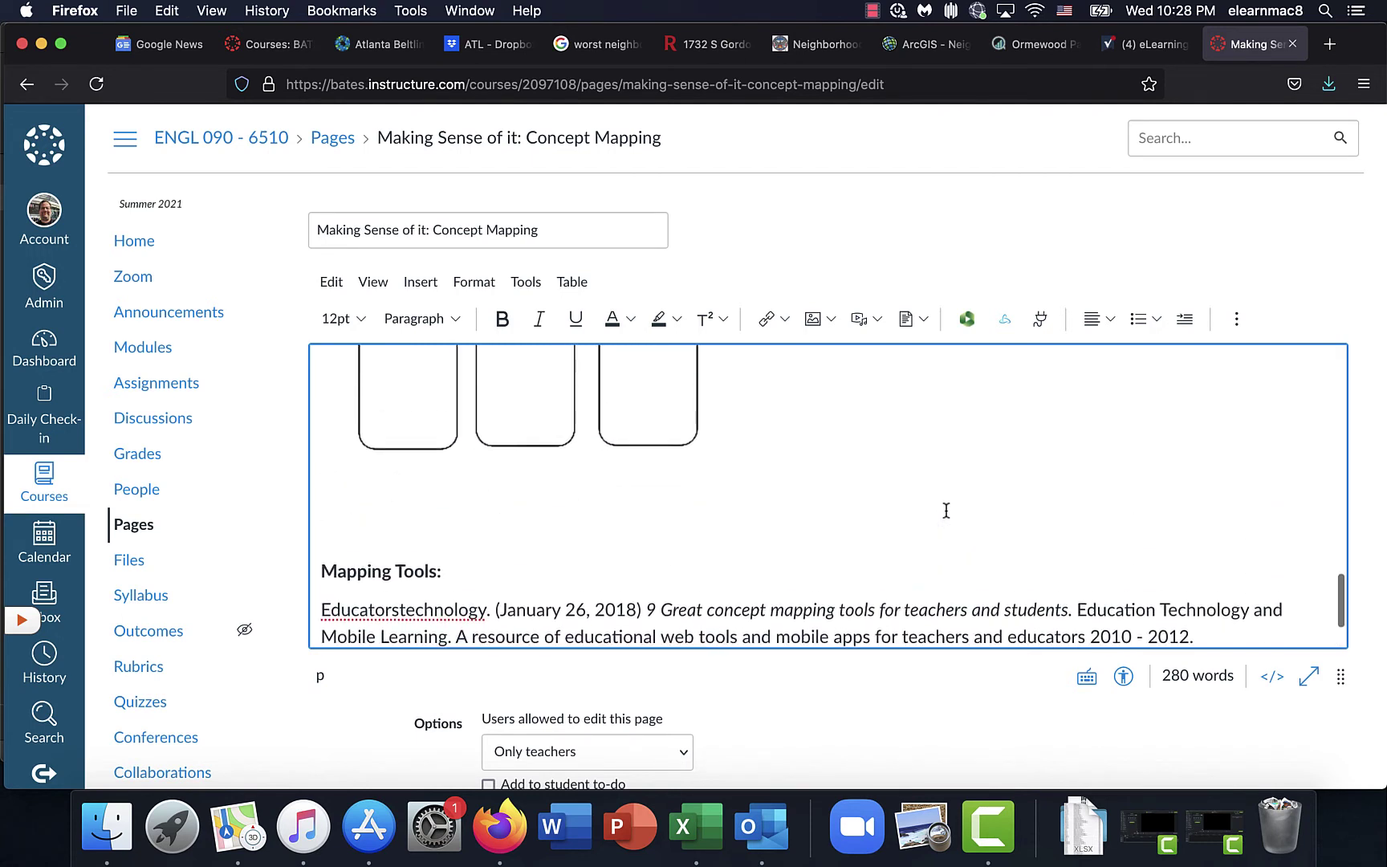
scroll(946, 511, "down", 2)
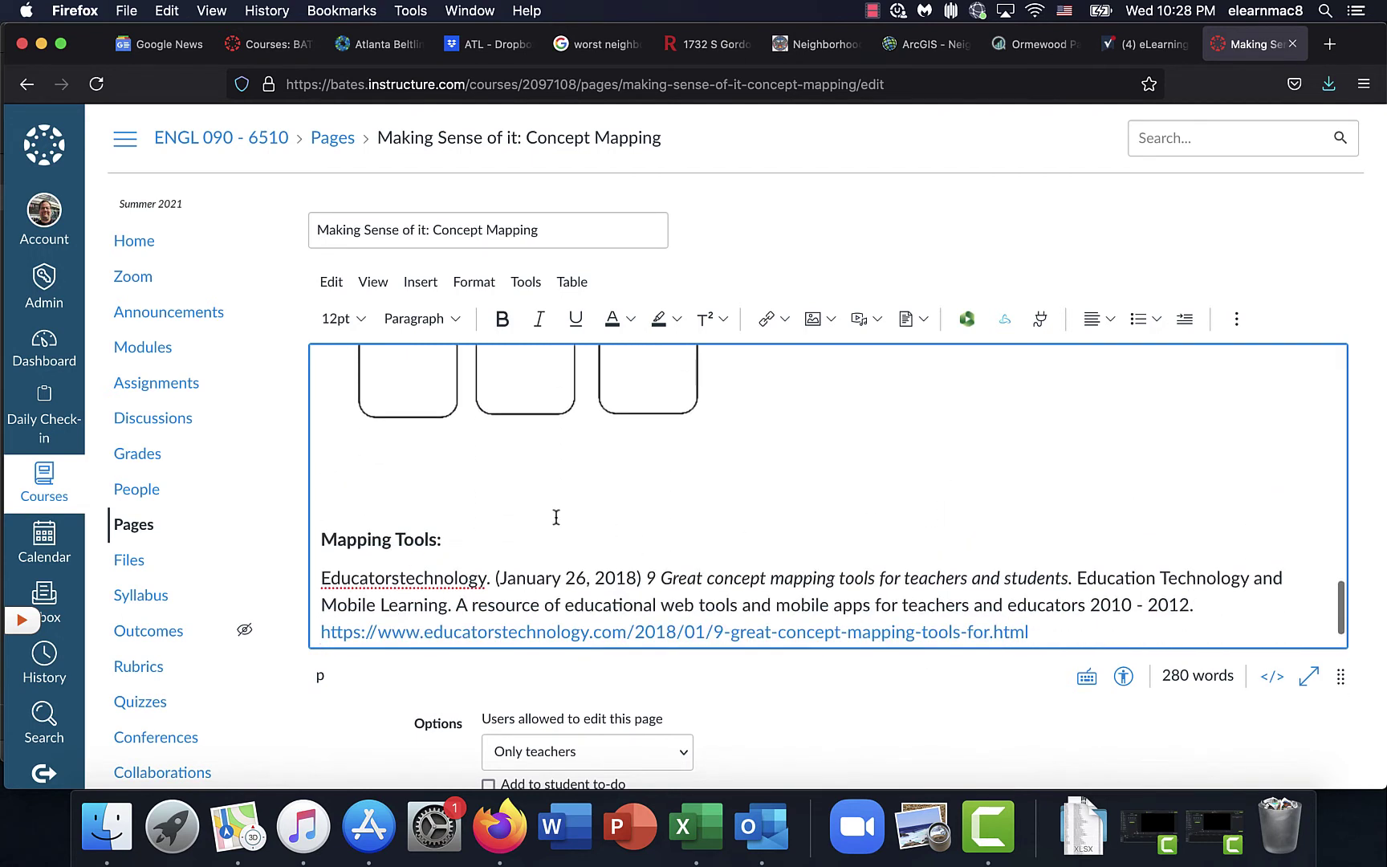
Step: Split "Educatorstechnology" into "Educators technology" in the Mapping Tools citation and look over the page content
left_click(398, 578)
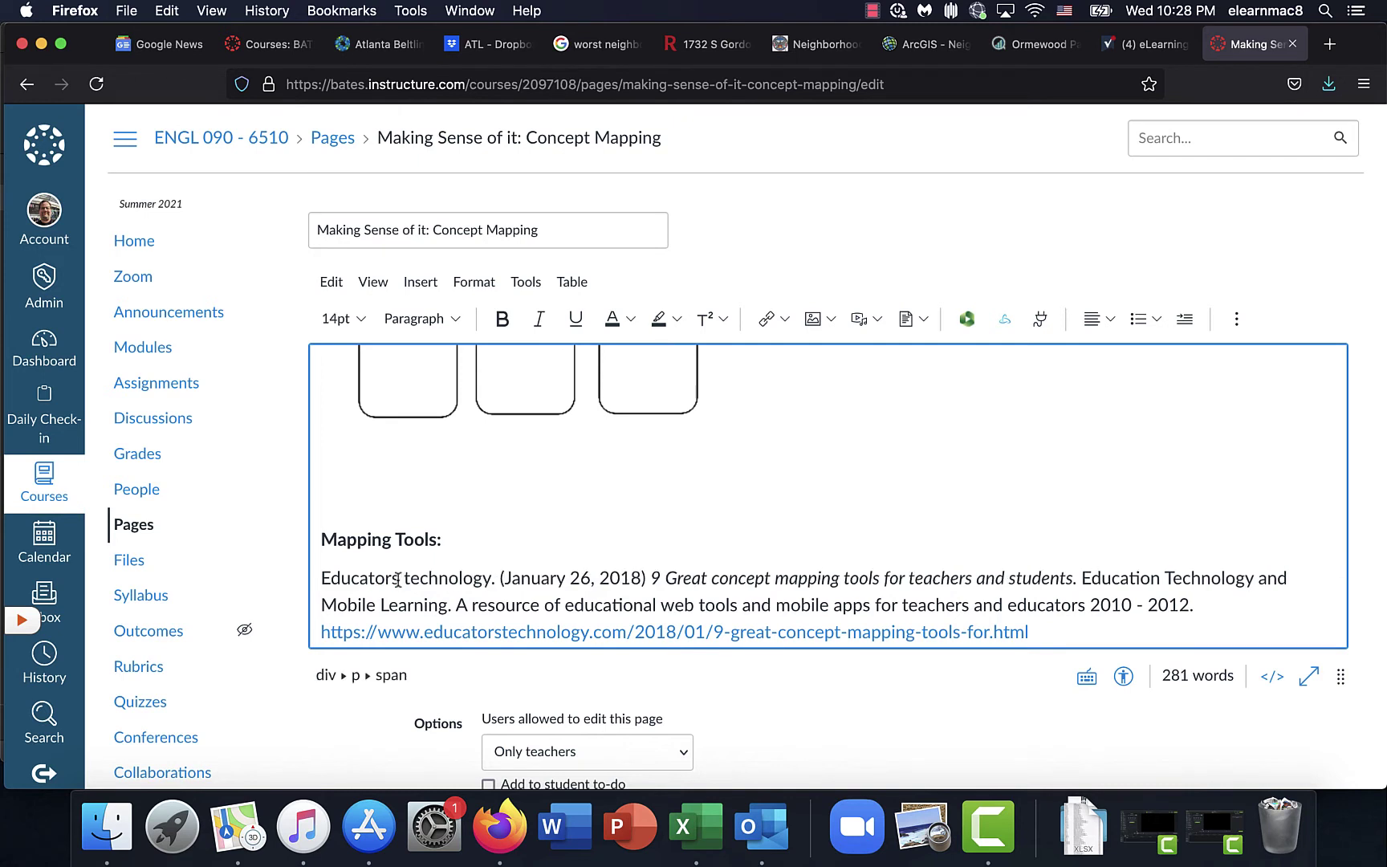
scroll(805, 511, "up", 2)
scroll(806, 511, "up", 10)
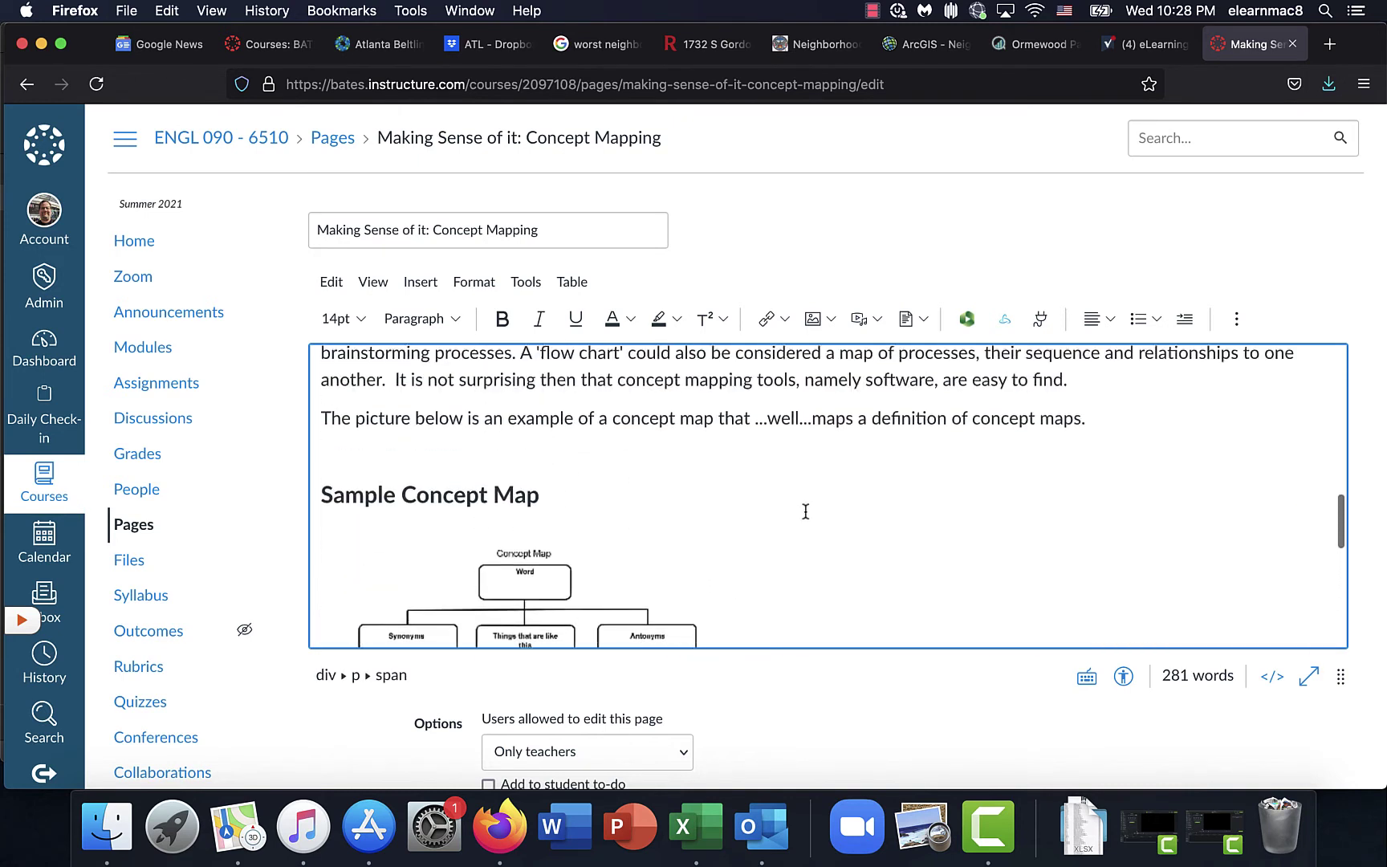
scroll(806, 517, "down", 12)
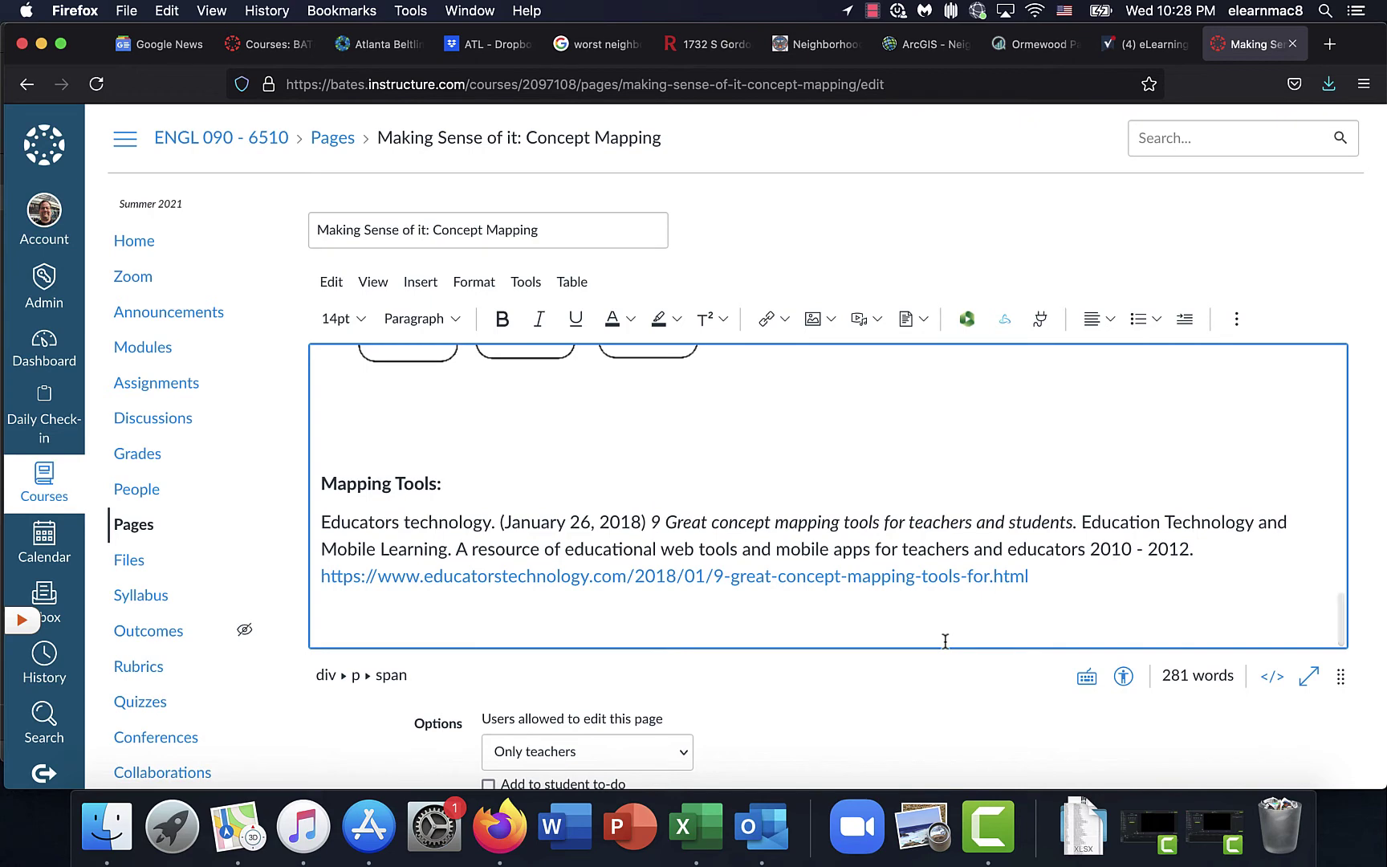
Step: Save the edited Concept Mapping page without notifying users of the change
scroll(939, 638, "down", 5)
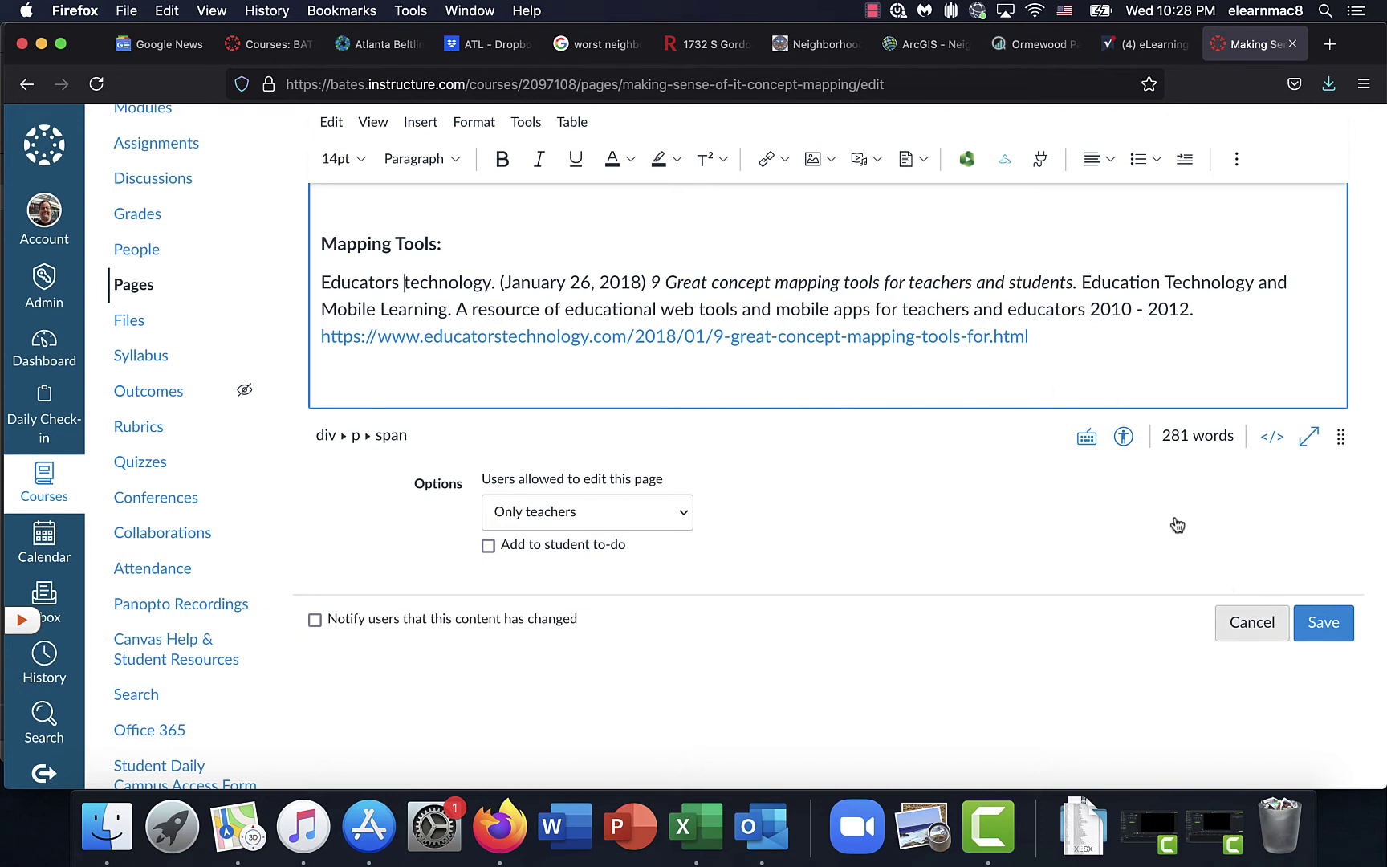
scroll(1088, 421, "up", 2)
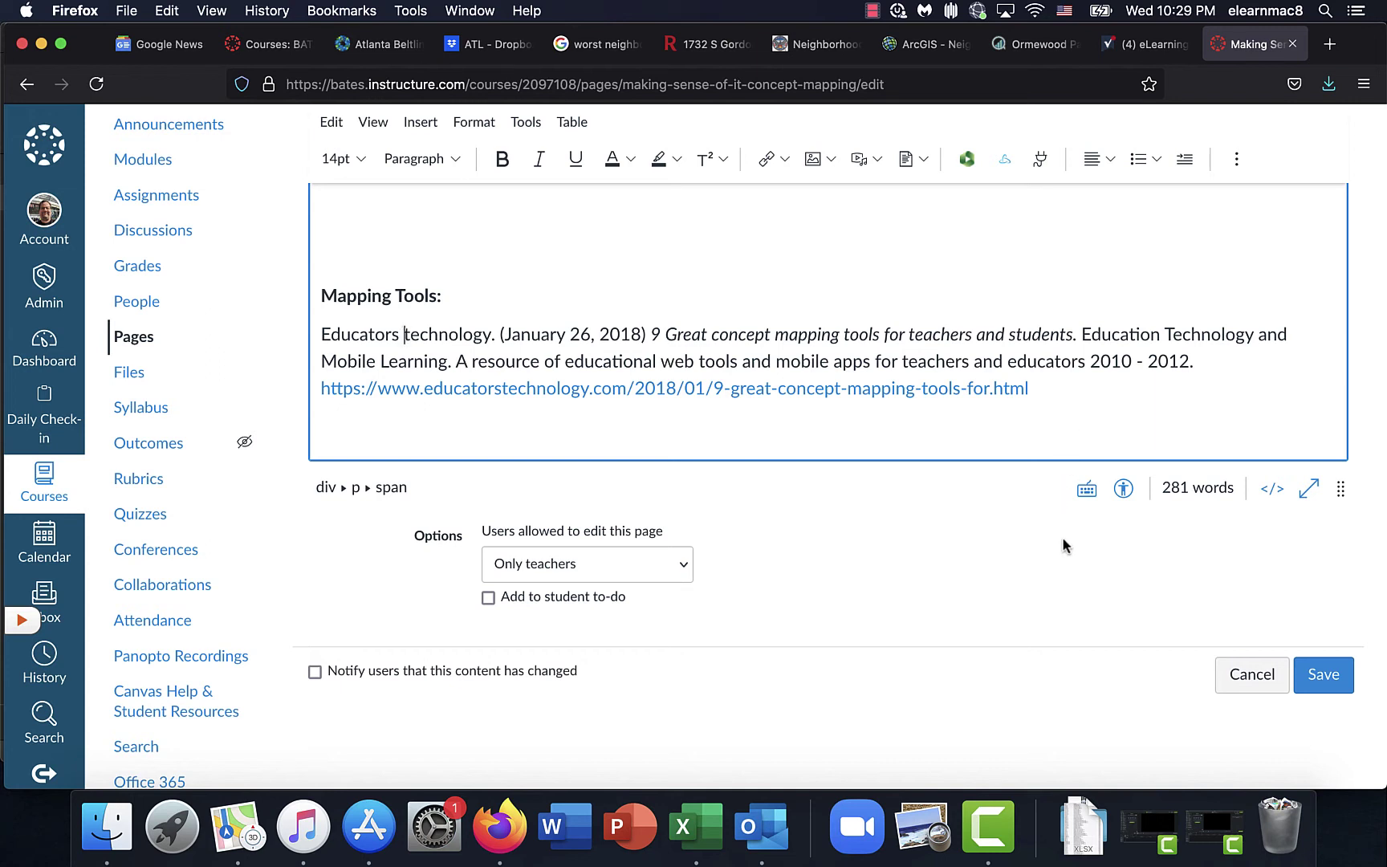
left_click(1326, 682)
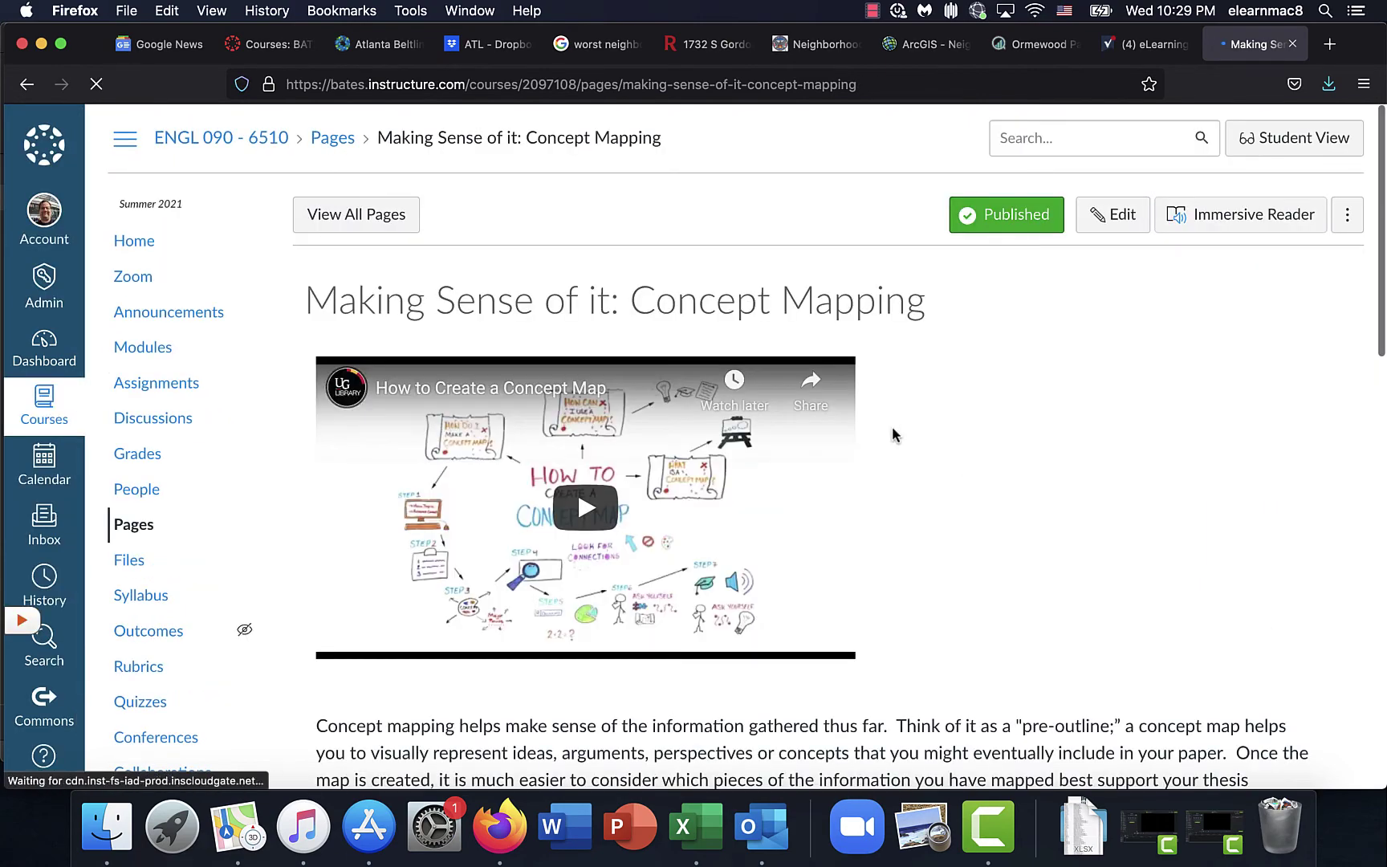
Step: Check the saved Concept Mapping page down to its Mapping Tools section and view the page's revision history
scroll(961, 486, "down", 5)
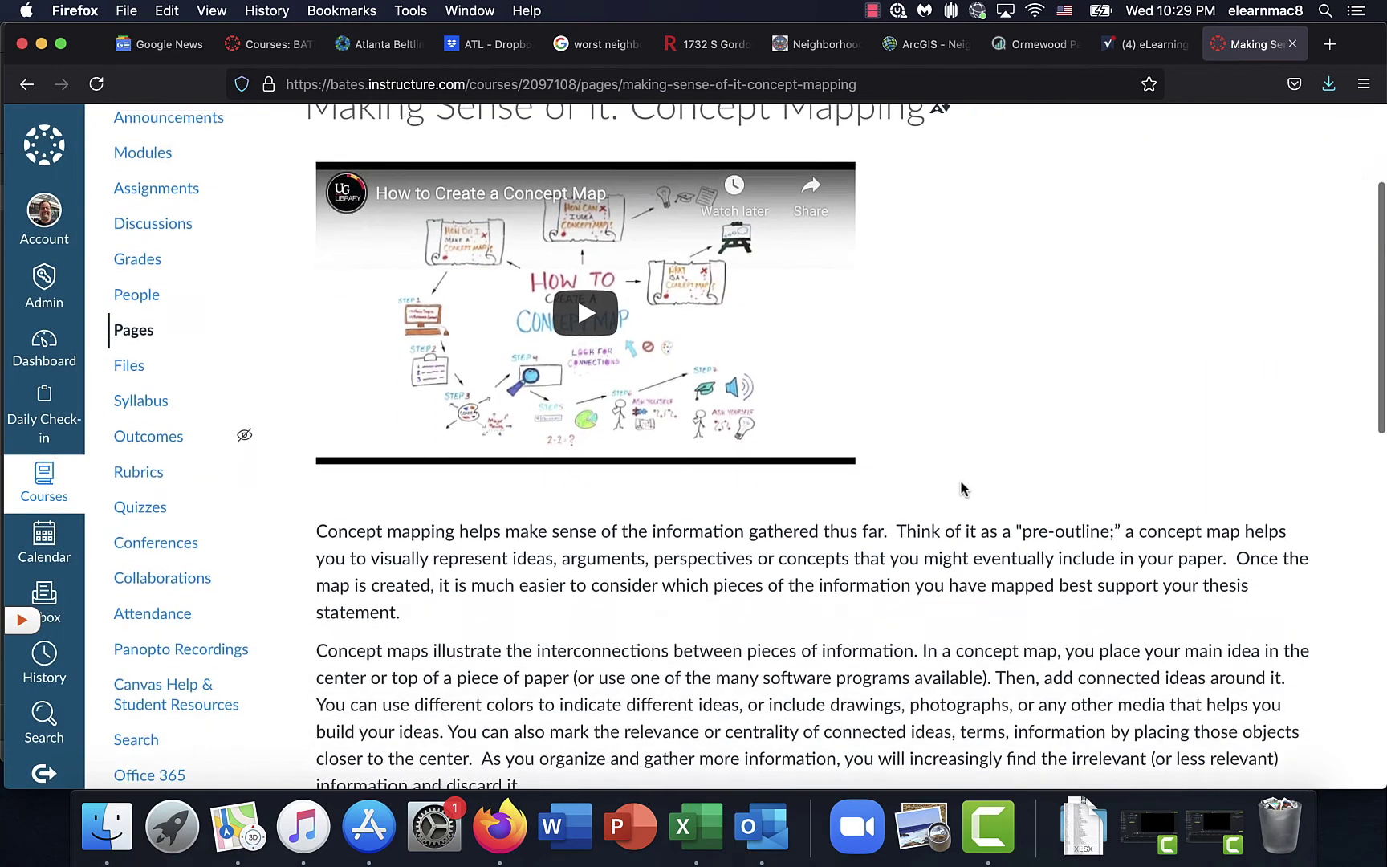
scroll(962, 485, "down", 20)
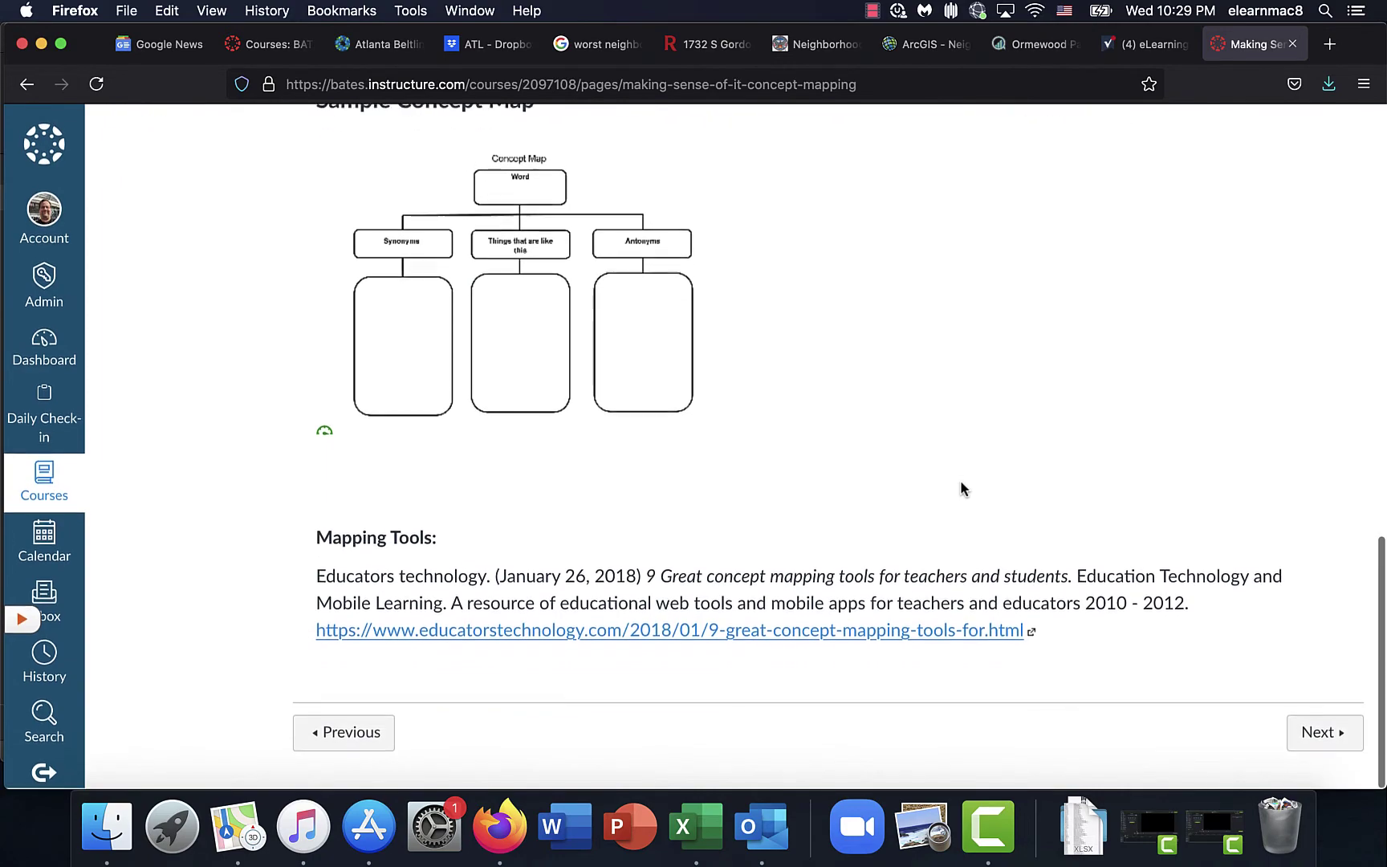
scroll(960, 479, "up", 20)
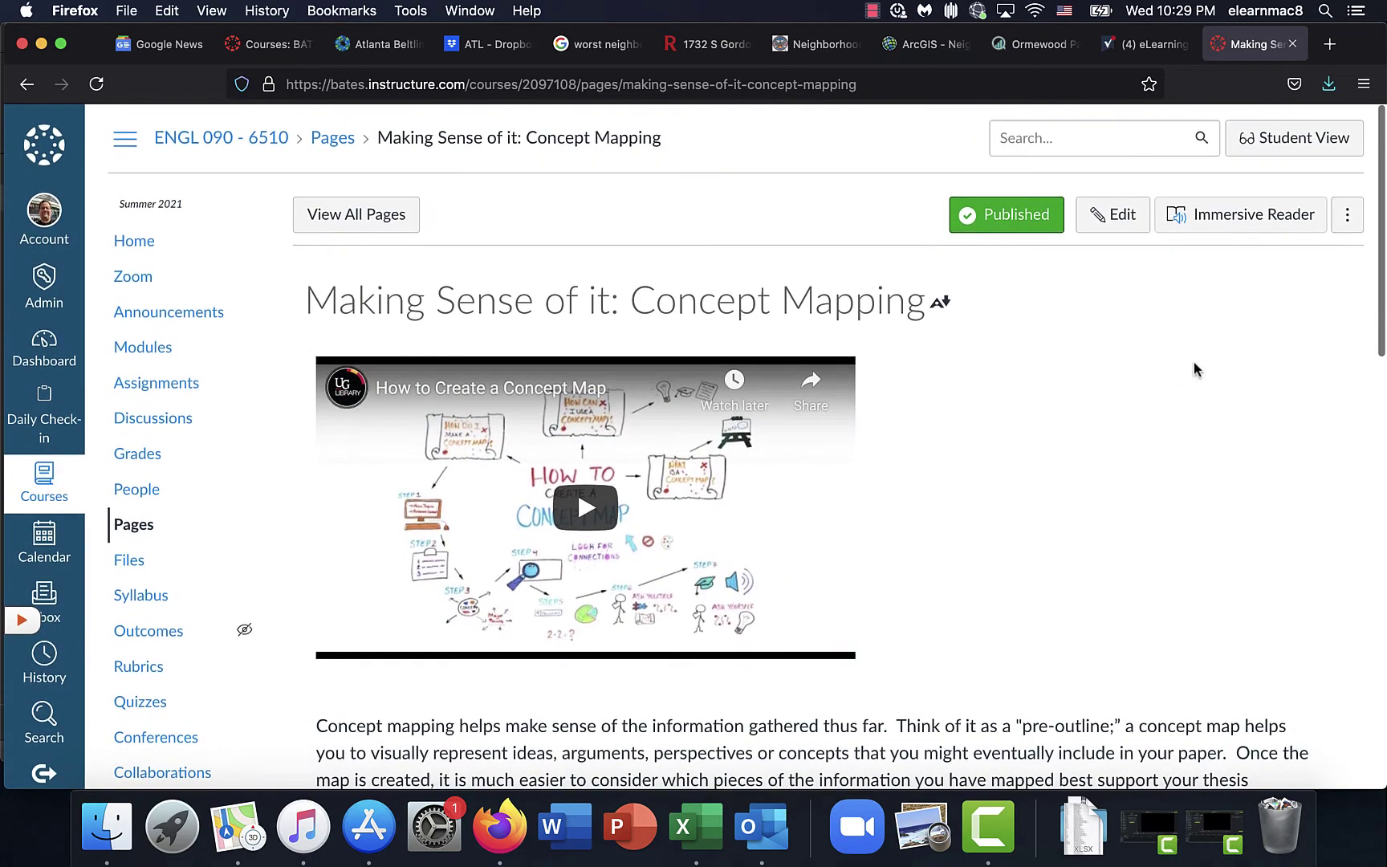
left_click(1347, 216)
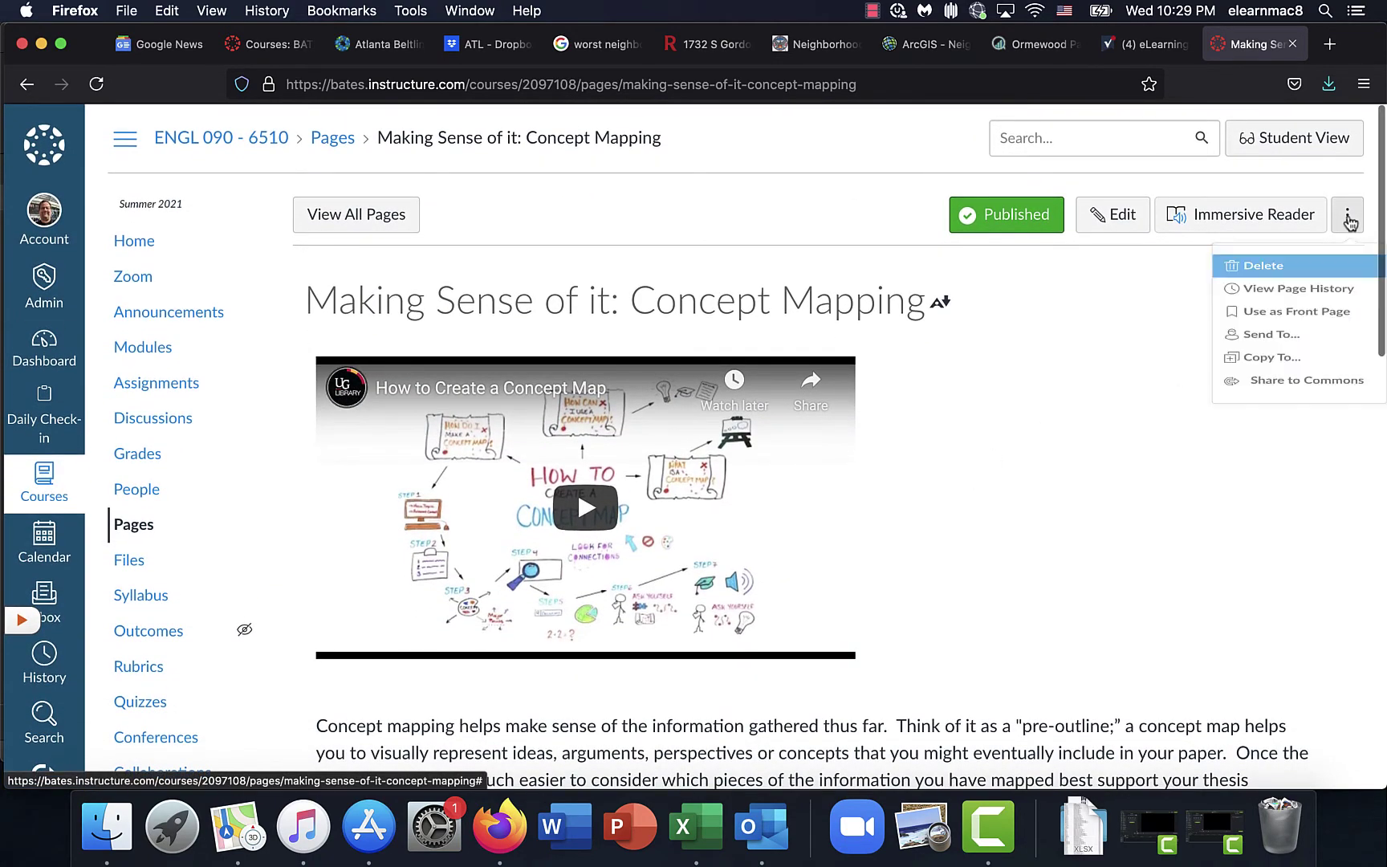
left_click(1316, 305)
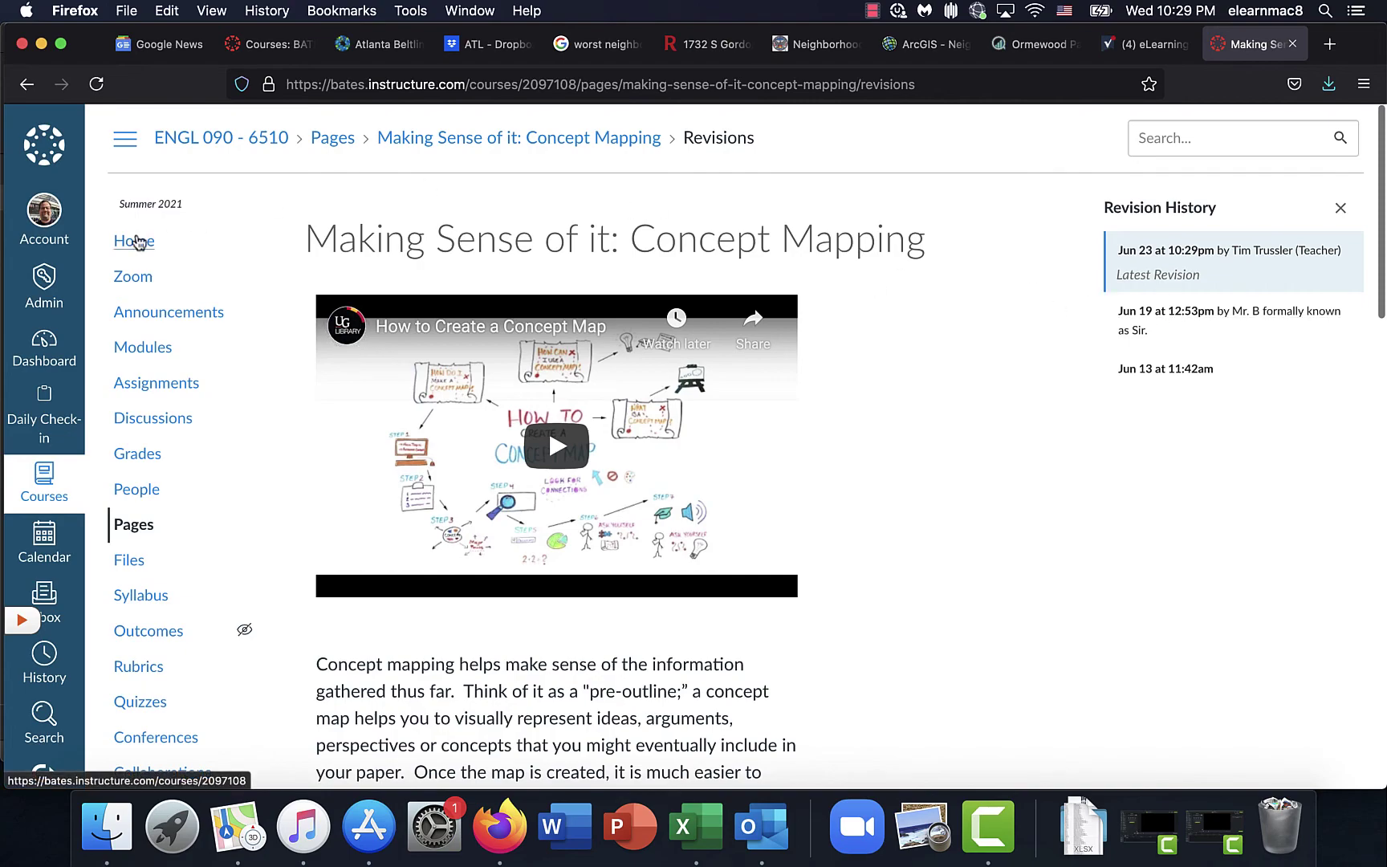
Step: Return to the link validator from the course settings and restart the link validation
scroll(234, 399, "down", 5)
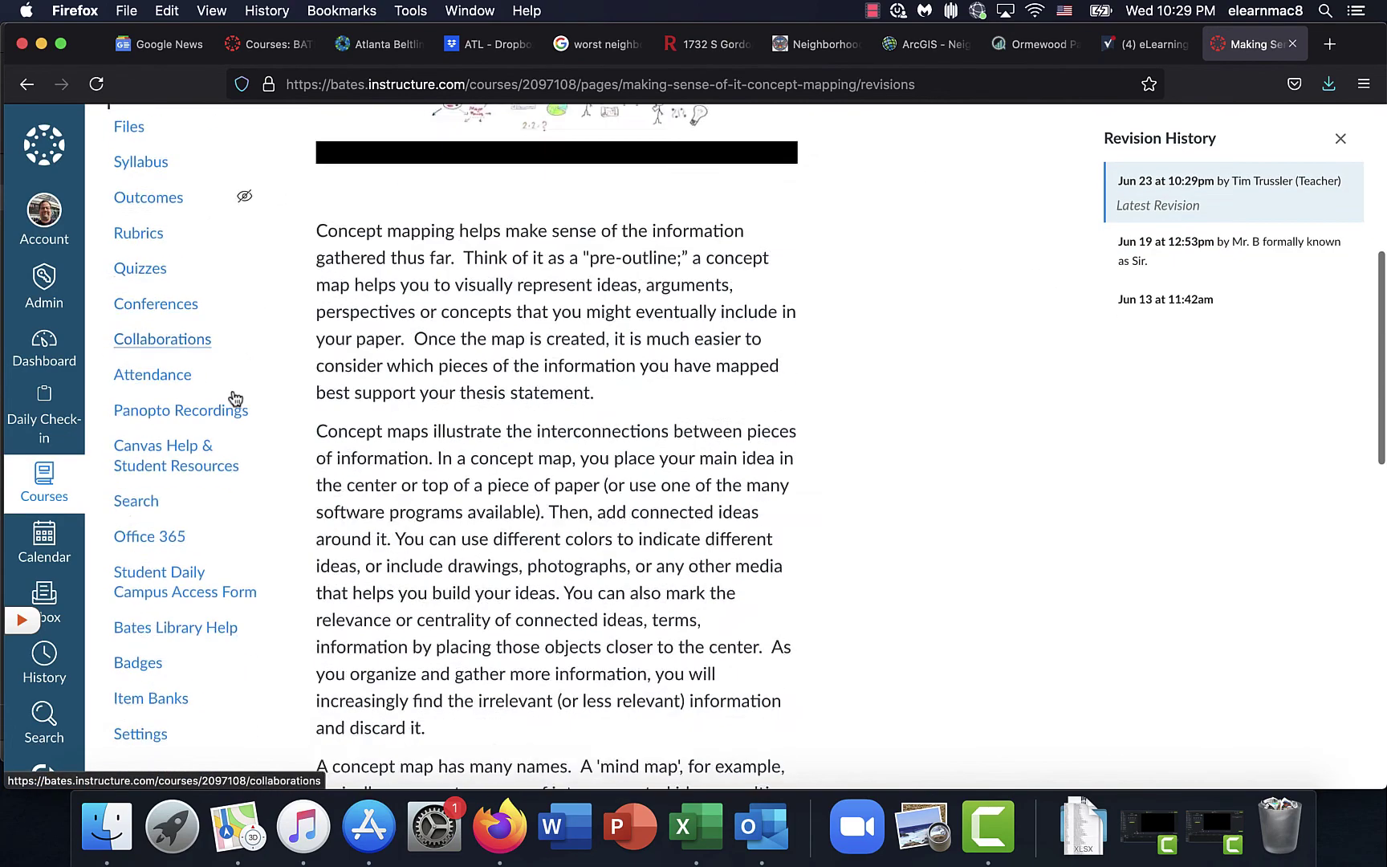
scroll(234, 399, "down", 8)
scroll(229, 385, "up", 5)
left_click(140, 434)
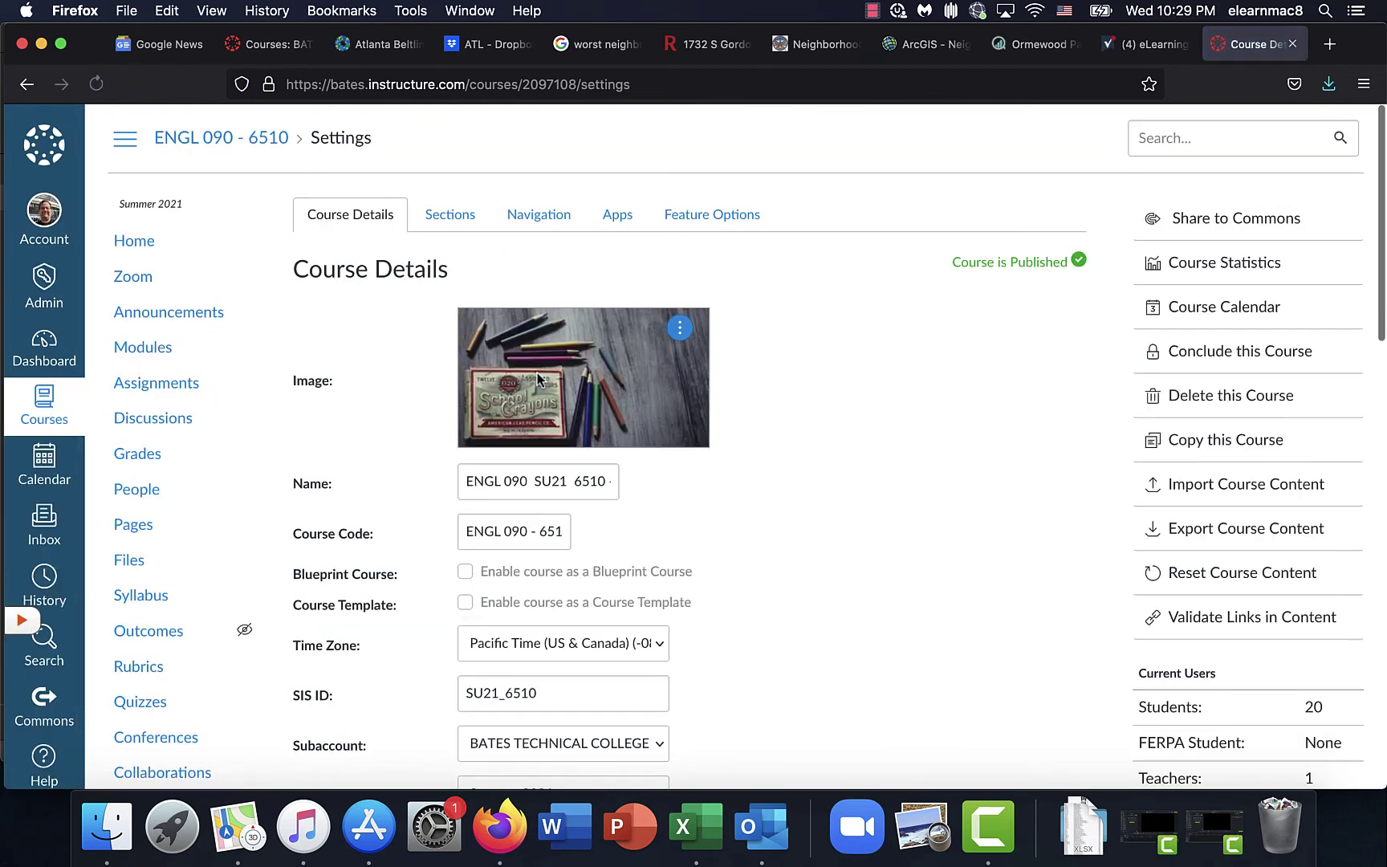
left_click(1248, 620)
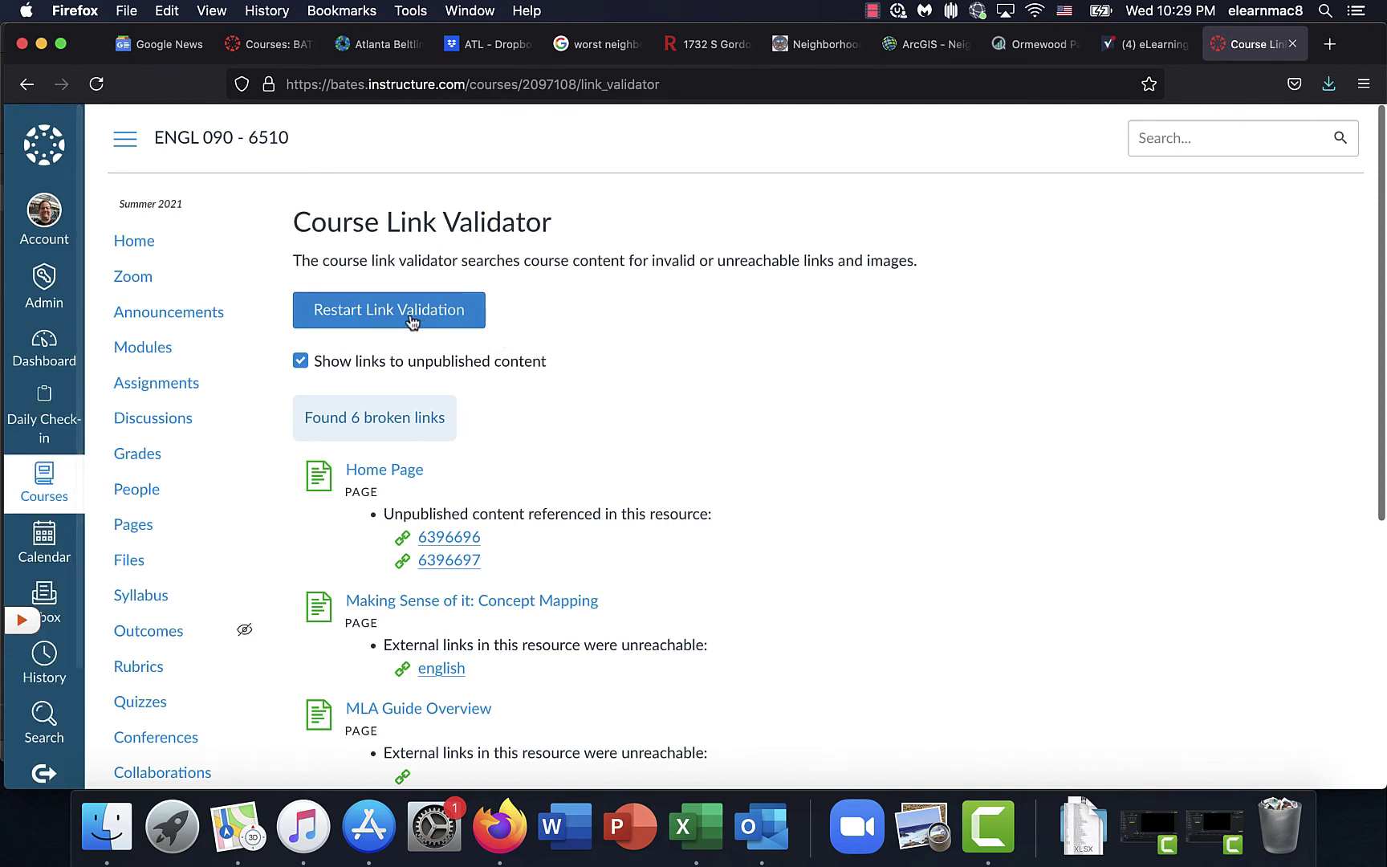
left_click(412, 321)
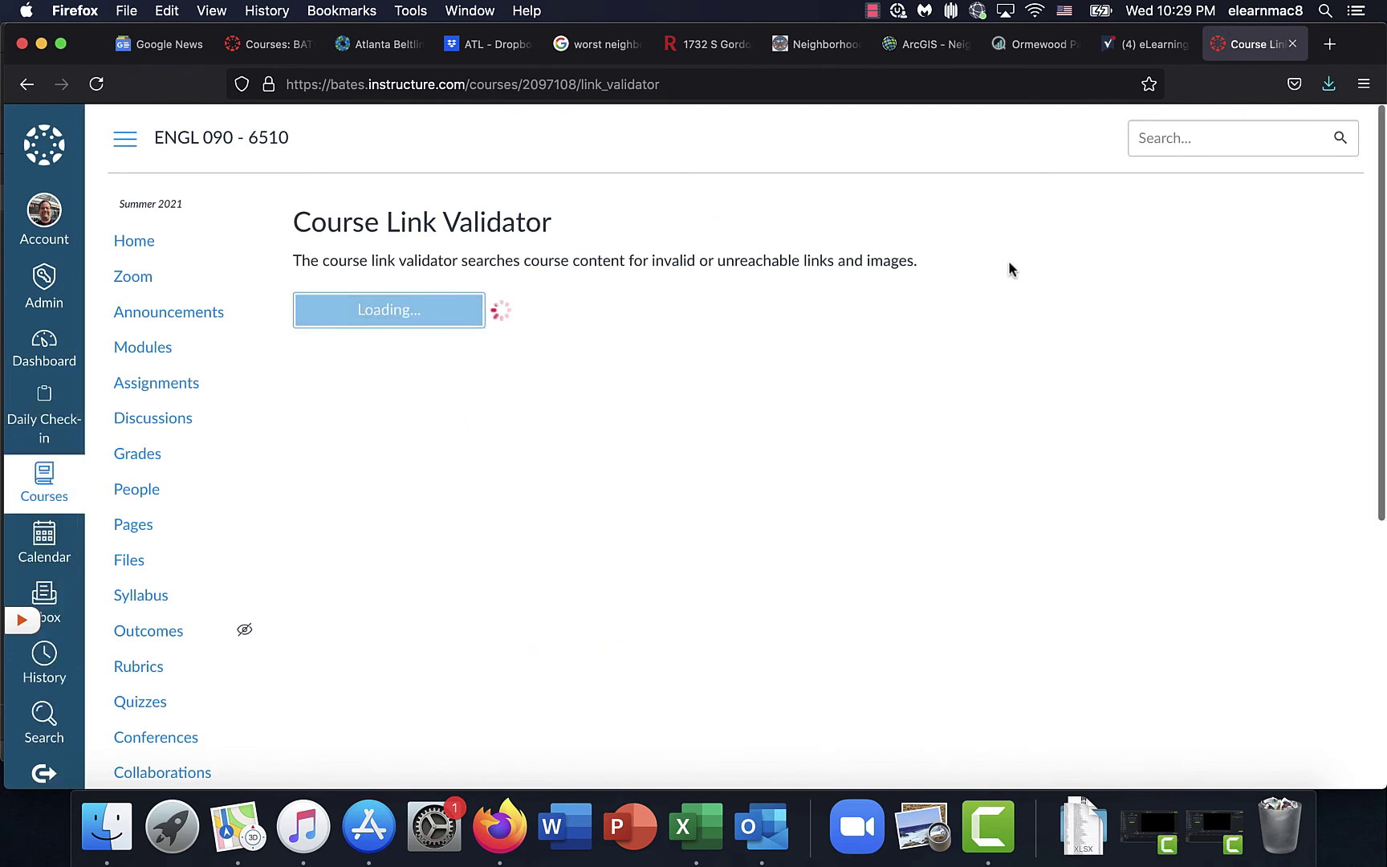